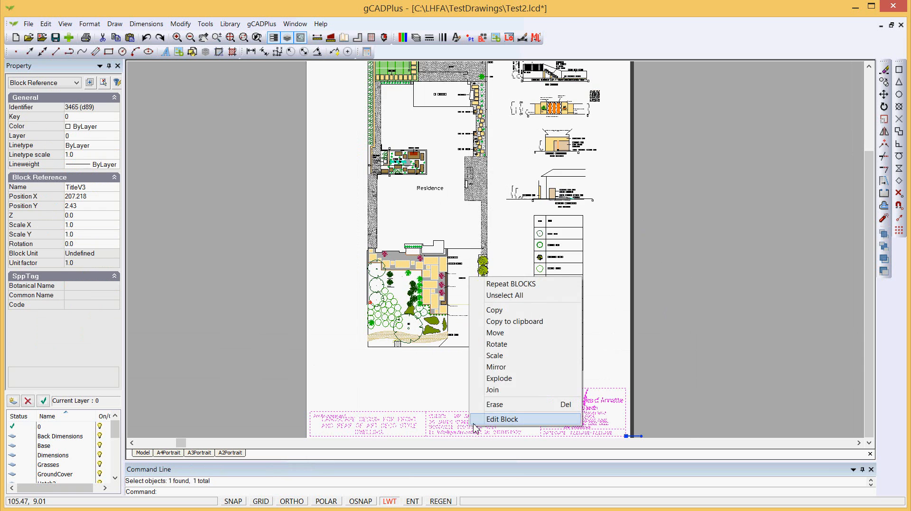
Open the TitleV3 title block for editing and set the landscape design description's character height to 2.0.
left_click(500, 422)
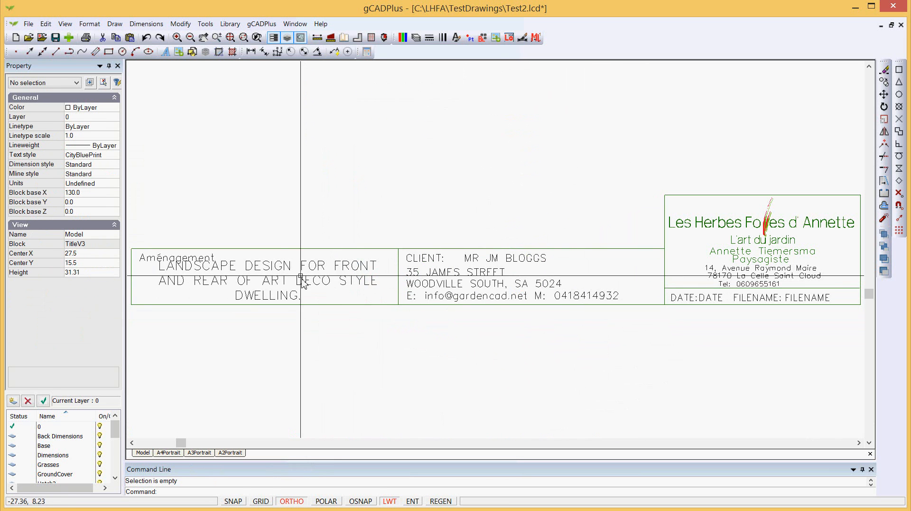
left_click(282, 267)
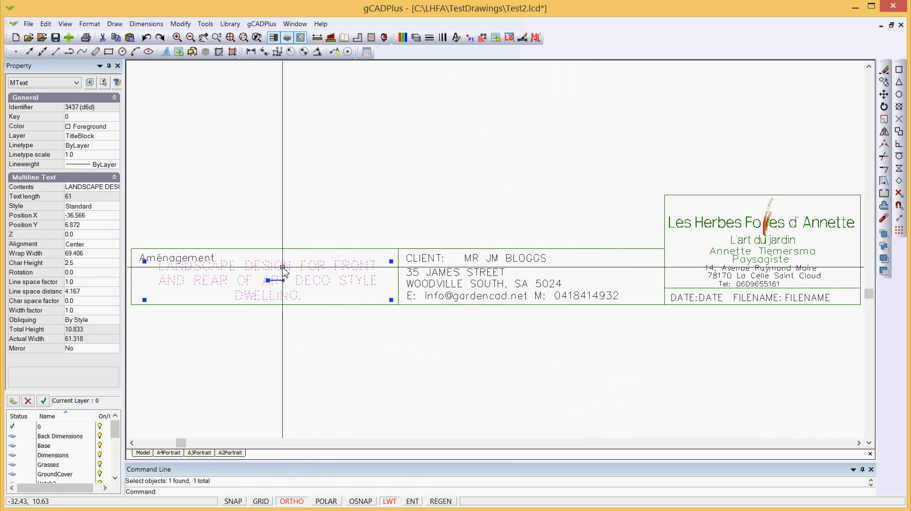
key("Escape")
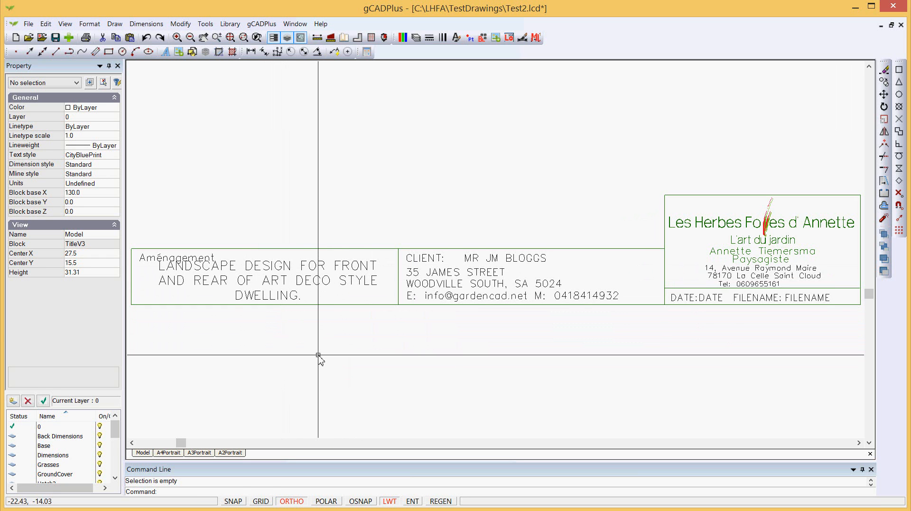
left_click(316, 269)
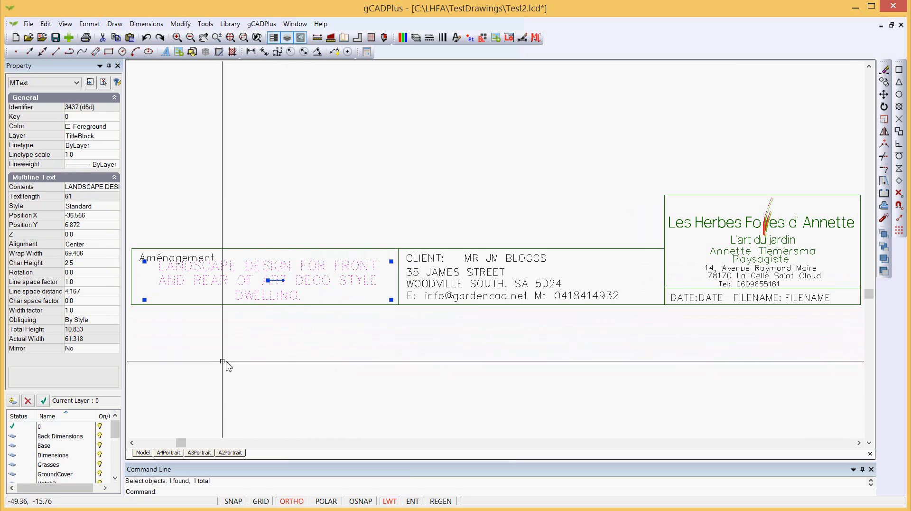
left_click(92, 264)
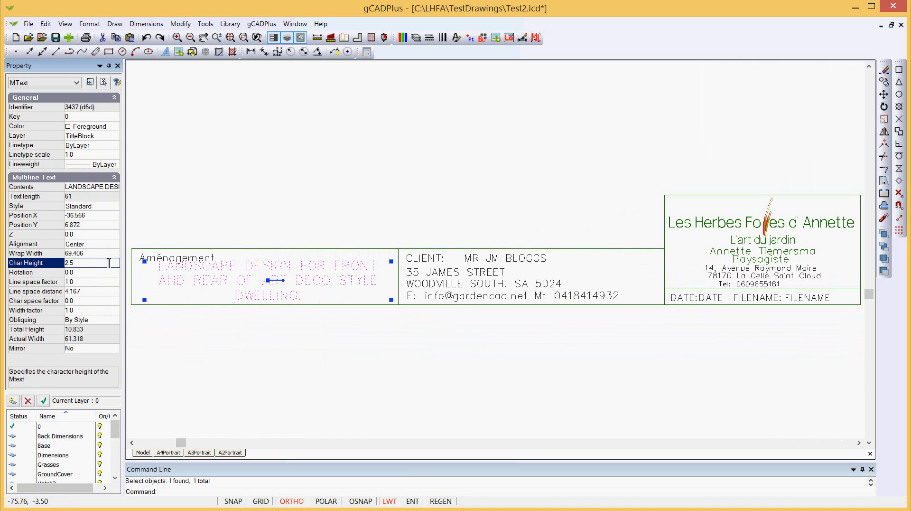
key("Return")
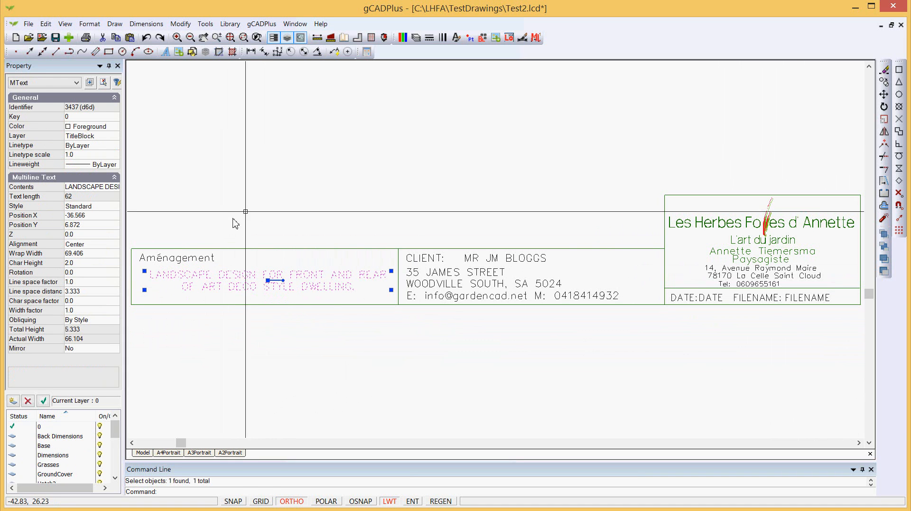
key("Escape")
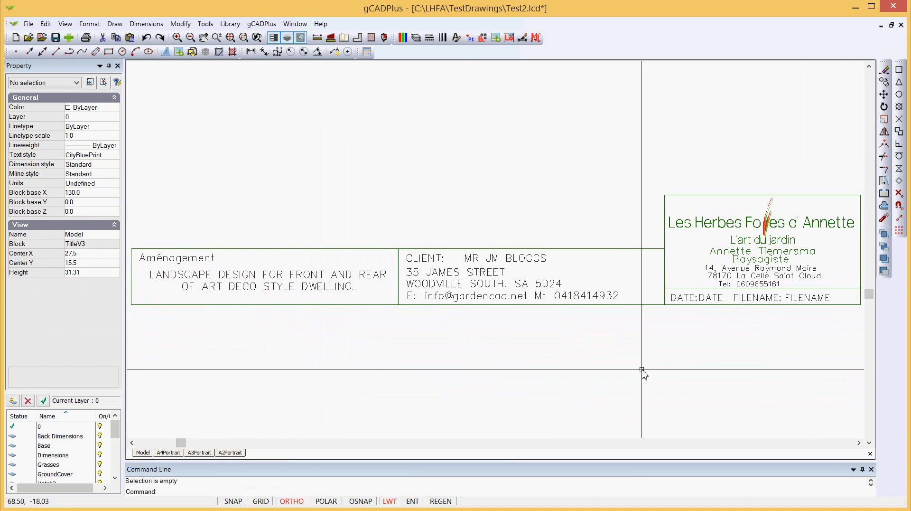
Replace the DATE placeholder text in the title block with 03/06/2016.
middle_click_drag(586, 375, 387, 362)
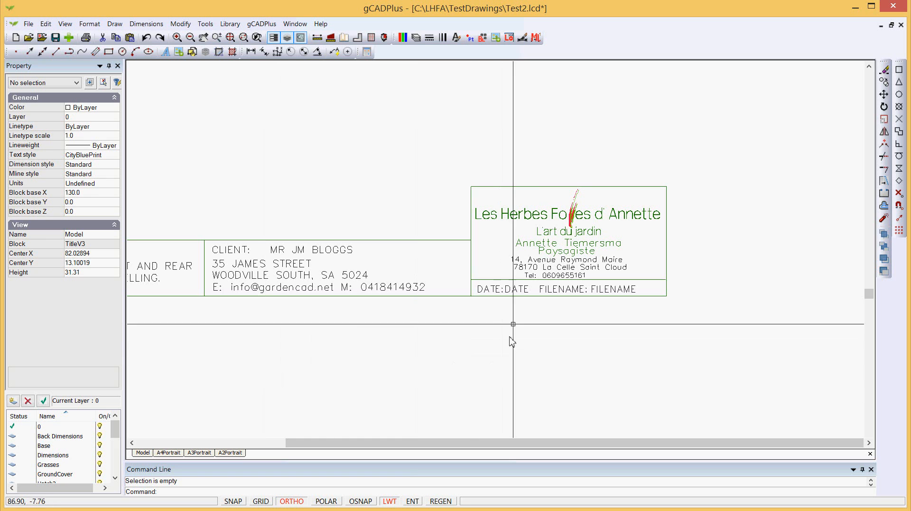
left_click(506, 292)
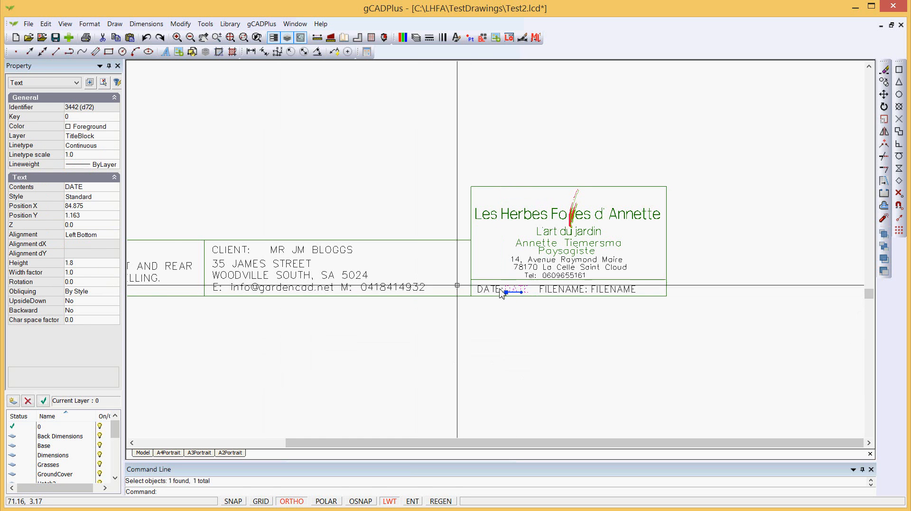
double_click(110, 187)
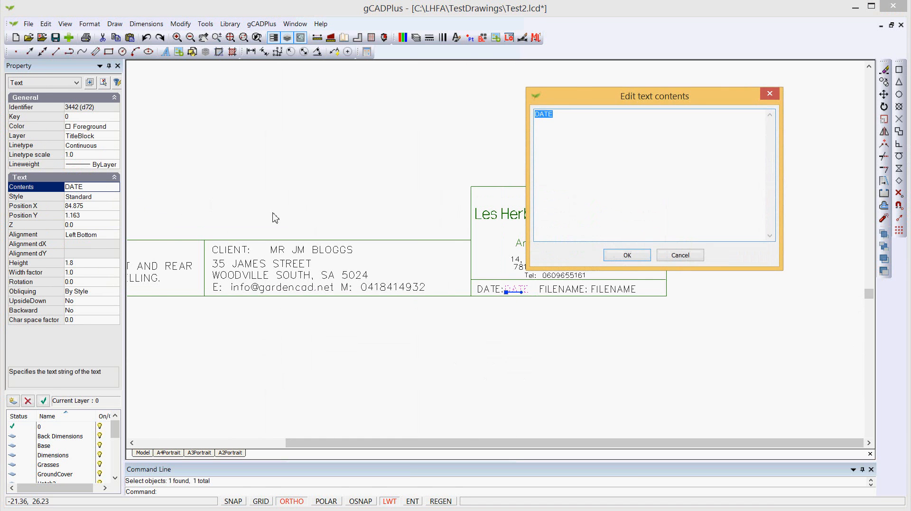
type("03")
left_click(626, 255)
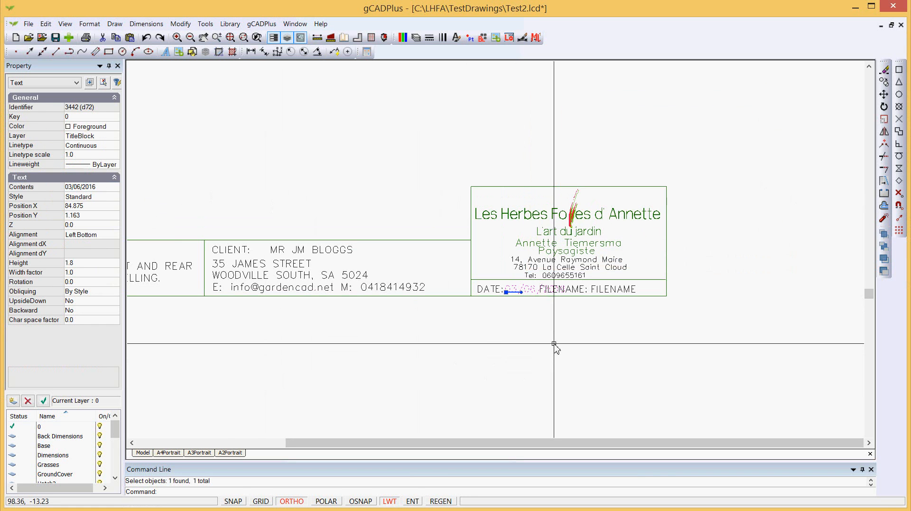
key("Escape")
Move the FILENAME label and its placeholder text horizontally so they clear the end of the date.
scroll(552, 308, "up", 2)
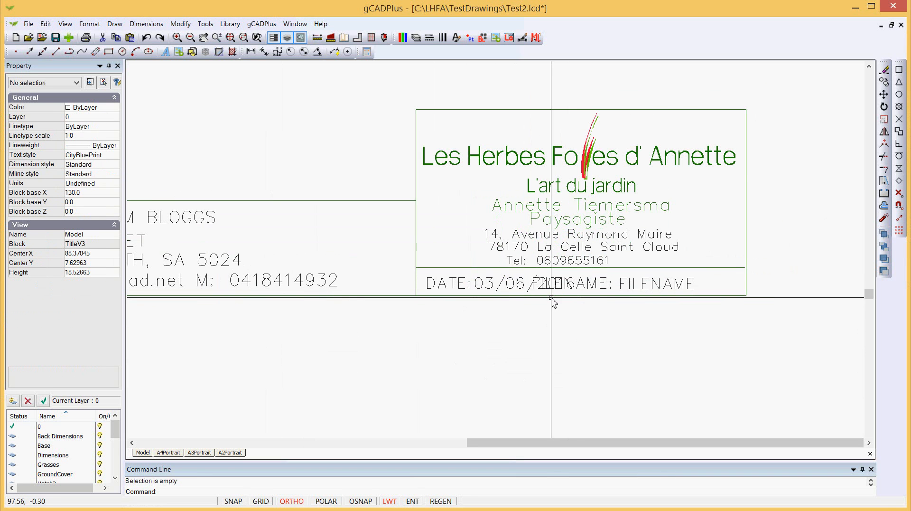
left_click(627, 286)
left_click(623, 285)
right_click(603, 286)
left_click(627, 352)
left_click(534, 288)
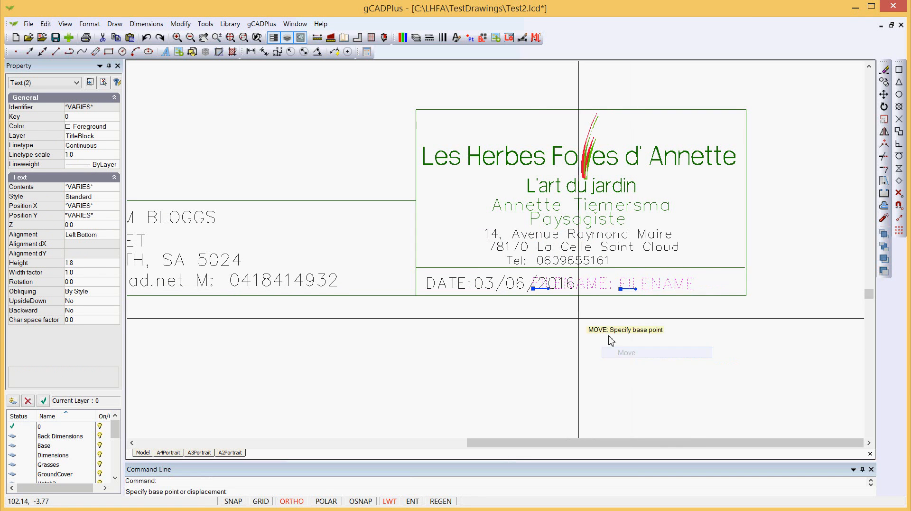
left_click(577, 290)
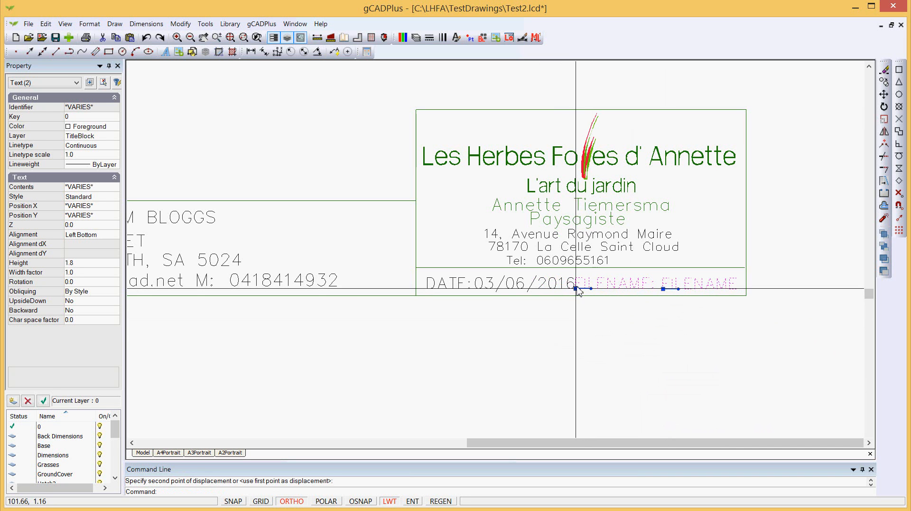
key("Escape")
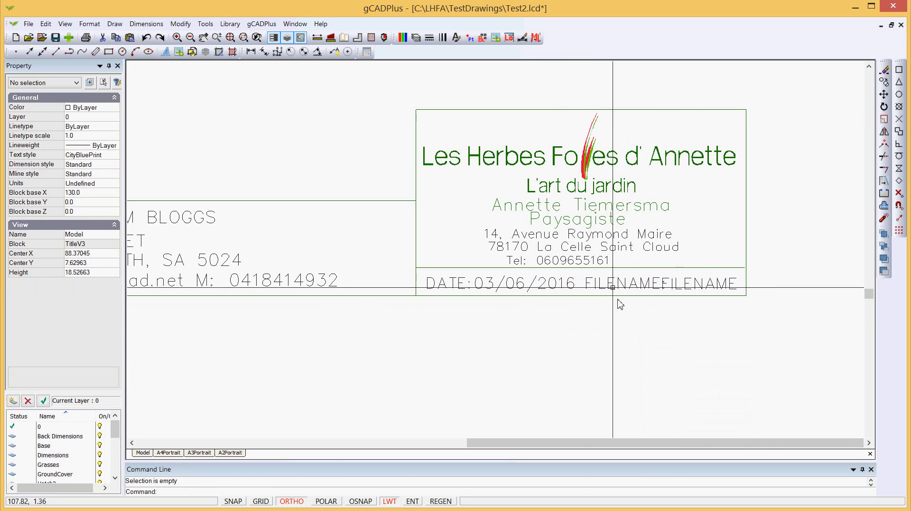
Set the text height of the date and filename labels and their values to 1.5.
left_click(607, 284)
left_click(496, 284)
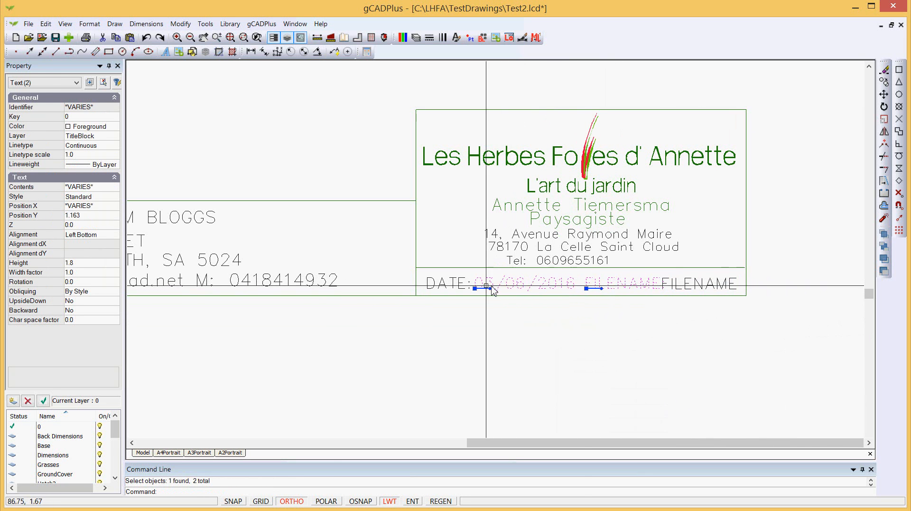
left_click(463, 284)
left_click(672, 285)
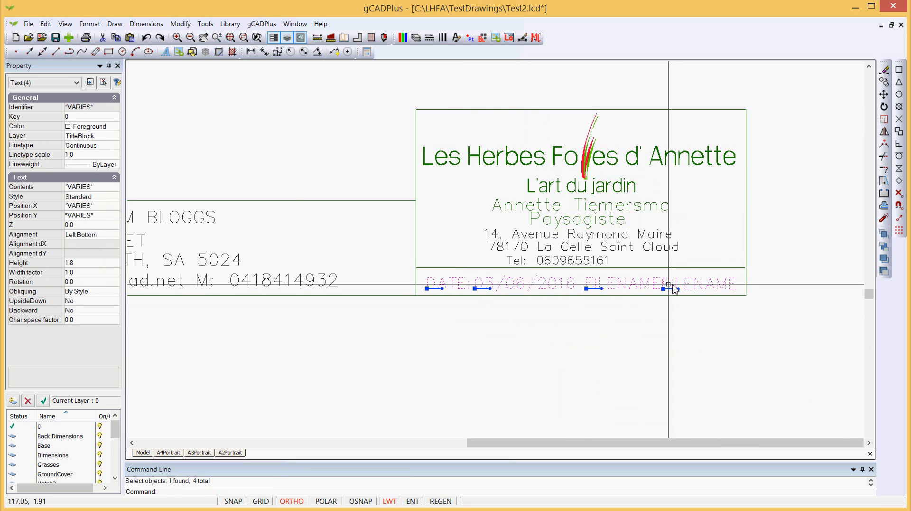
left_click(93, 264)
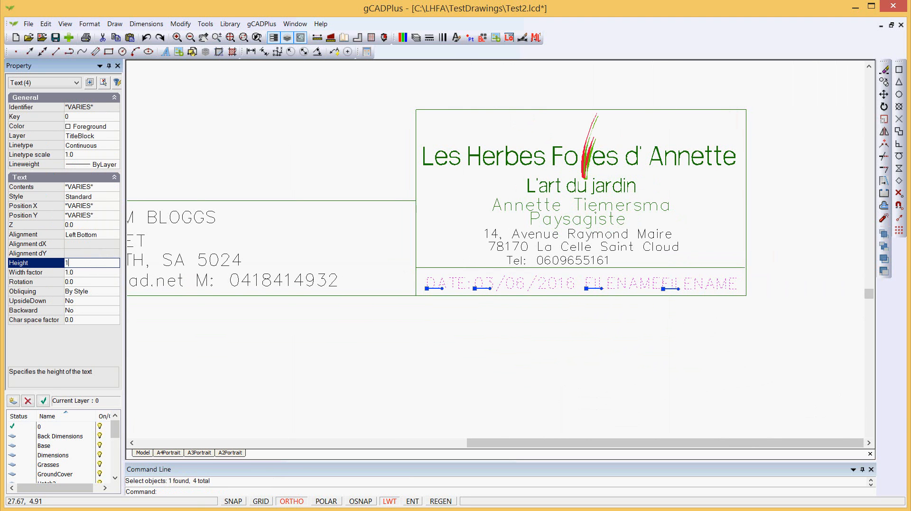
type("1.5")
key("Return")
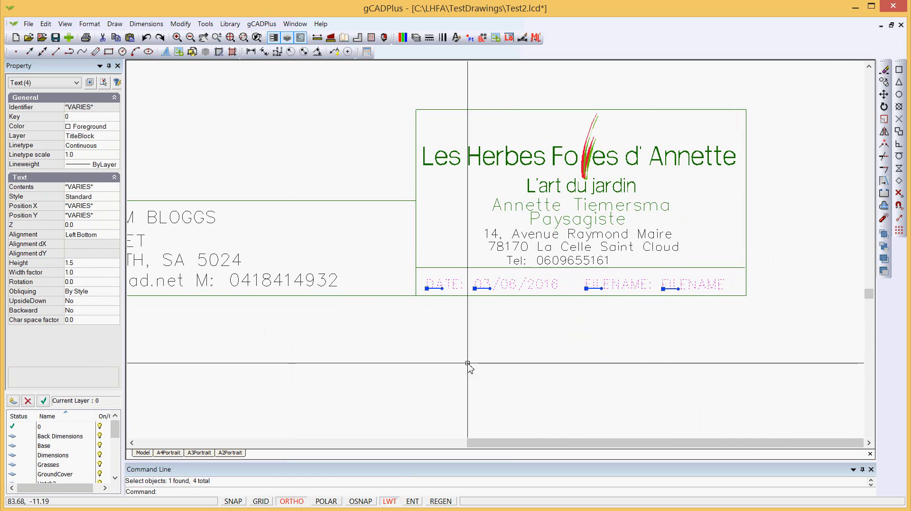
key("Escape")
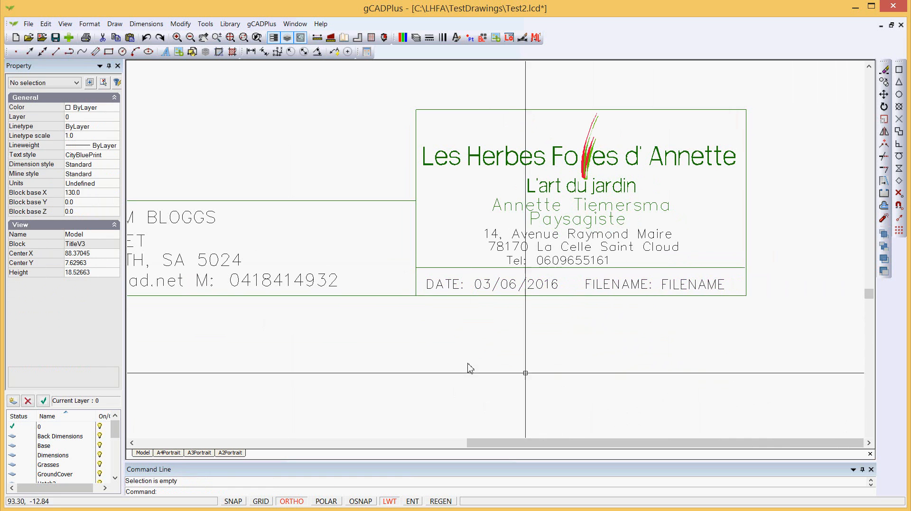
Replace the FILENAME placeholder text in the title block with TEST2.
left_click(687, 285)
double_click(106, 188)
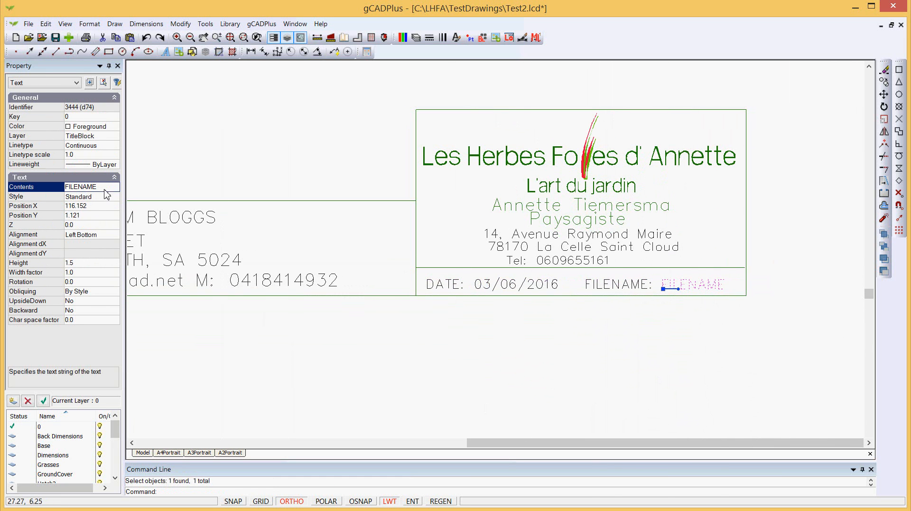
type("te")
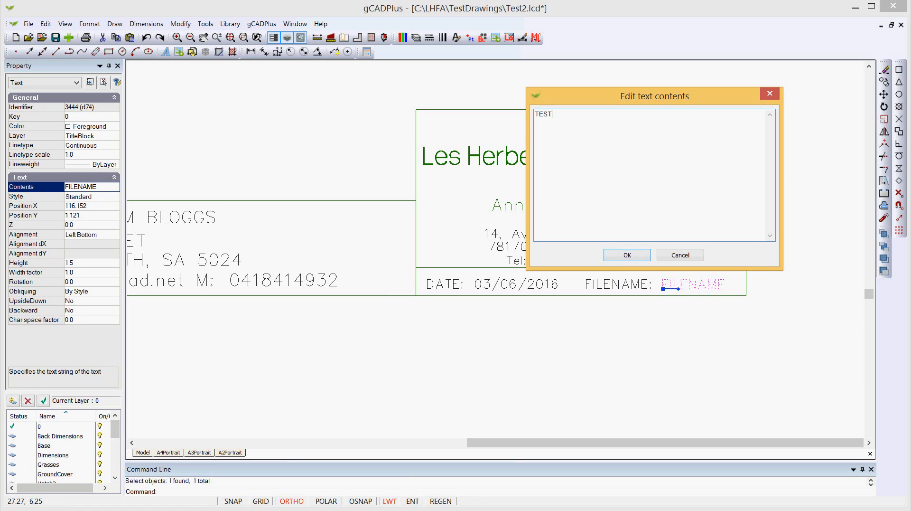
left_click(631, 256)
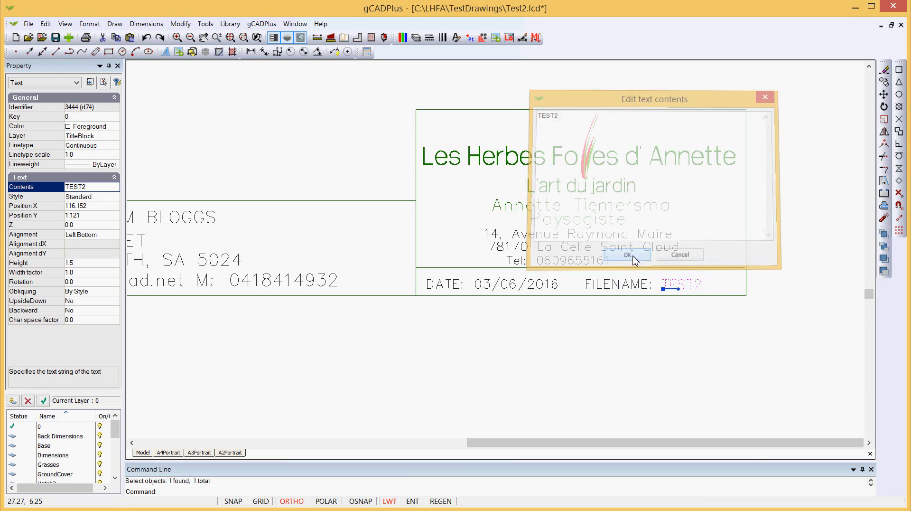
Finish editing the title block to return to the A4Portrait layout, and clear the selection.
right_click(582, 329)
left_click(588, 340)
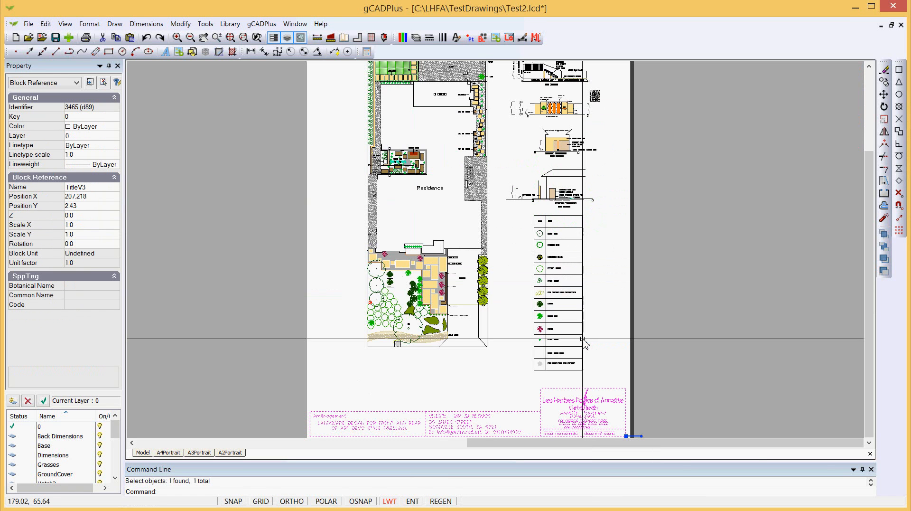
right_click(587, 323)
left_click(620, 340)
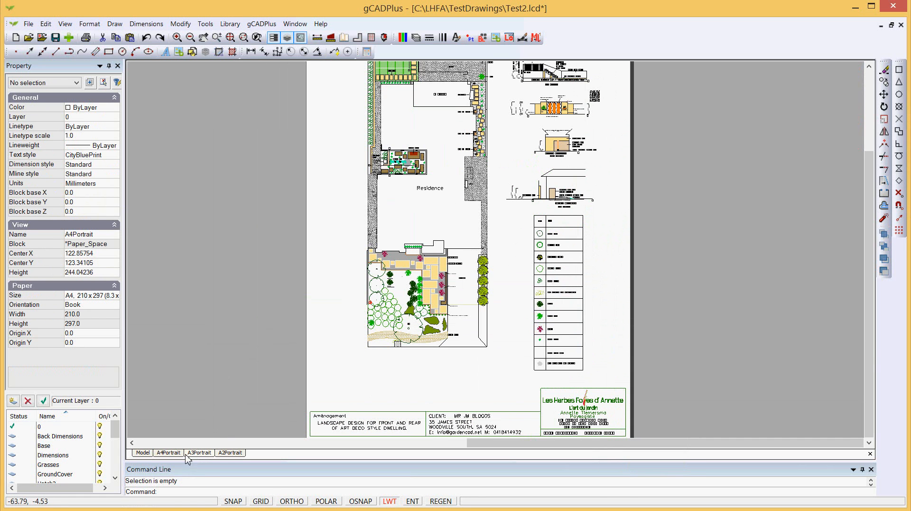
Check the updated title block on the A3Portrait layout.
left_click(204, 453)
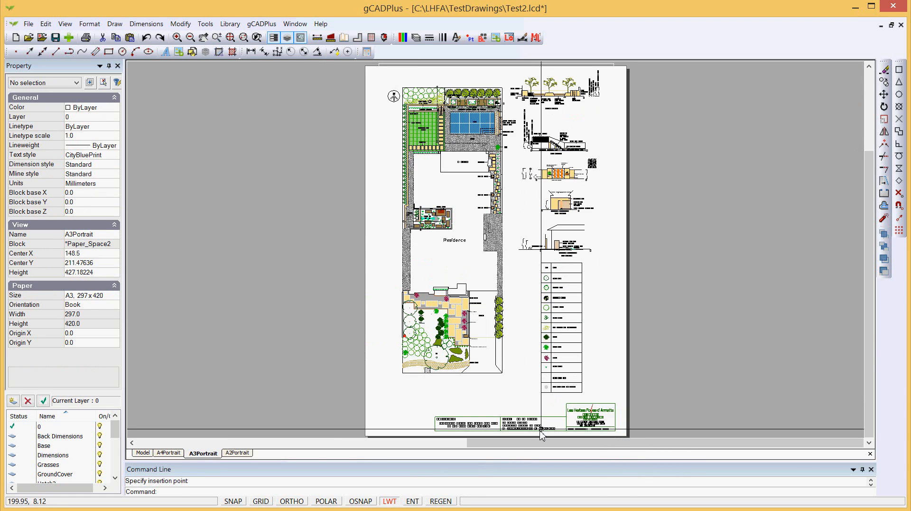
scroll(513, 427, "up", 1)
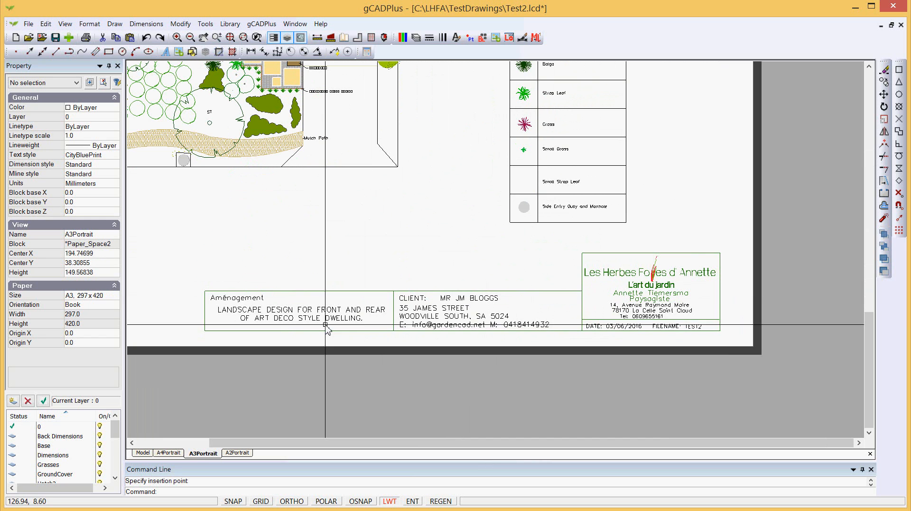
scroll(424, 329, "down", 1)
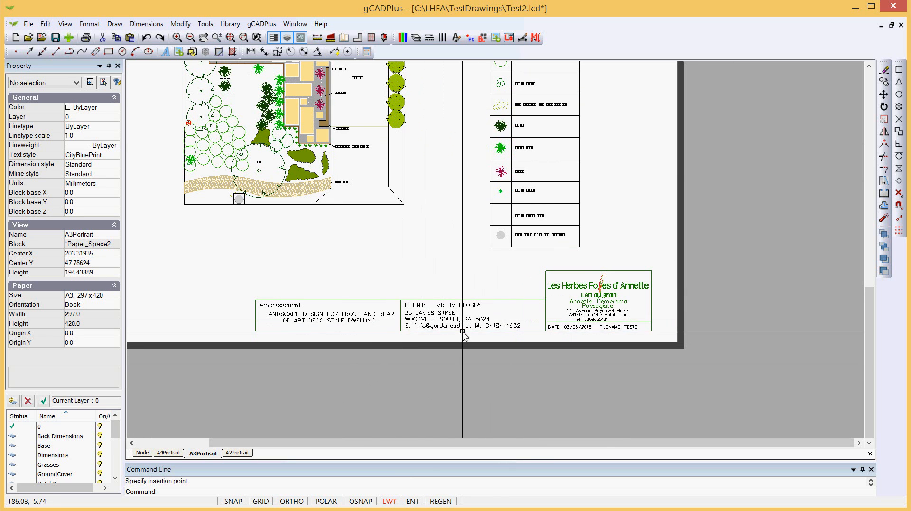
Explode the title block on the A2Portrait layout into separate objects.
left_click(238, 453)
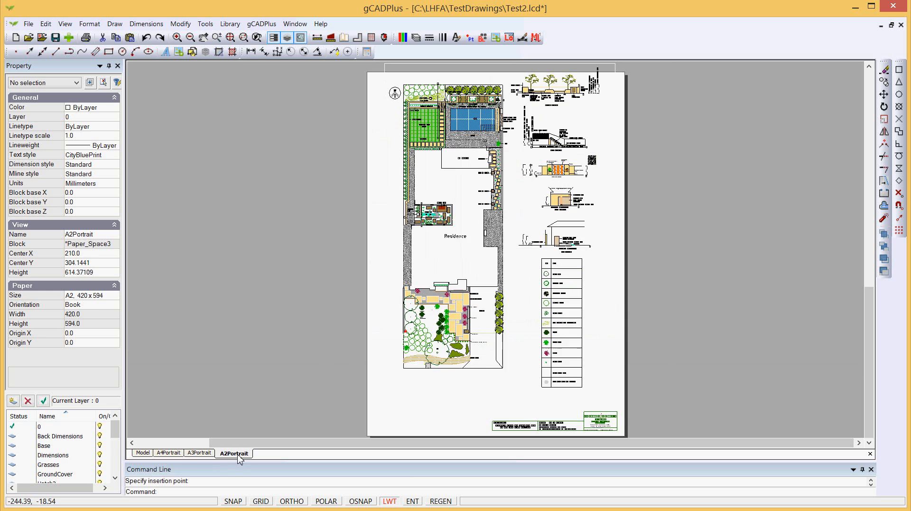
scroll(564, 439, "up", 5)
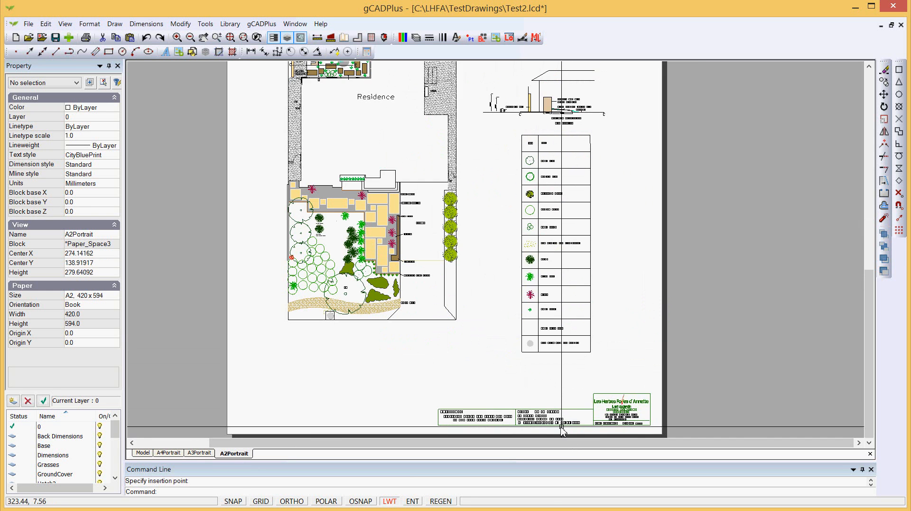
scroll(554, 409, "up", 2)
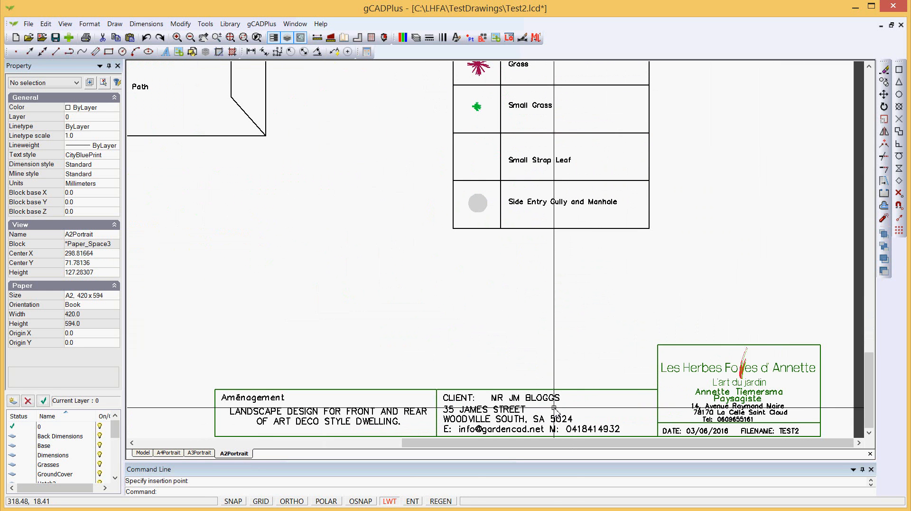
left_click(603, 390)
right_click(558, 323)
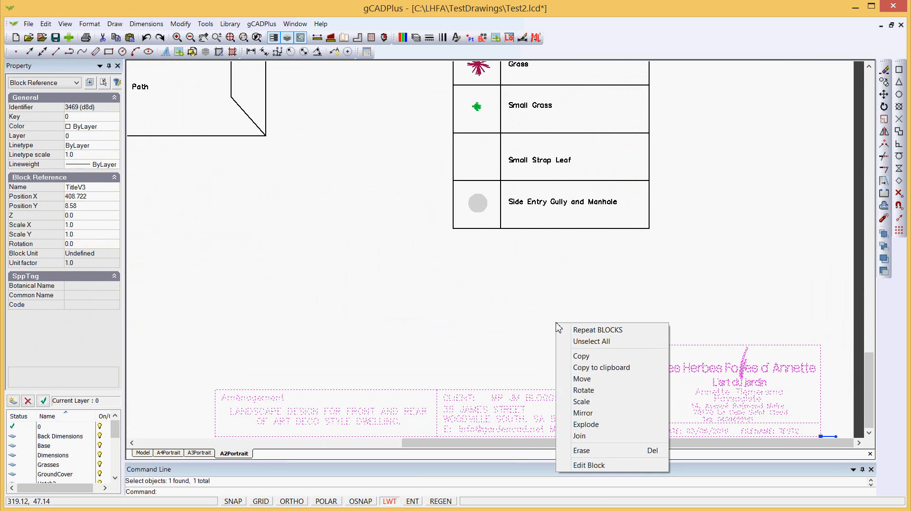
left_click(601, 424)
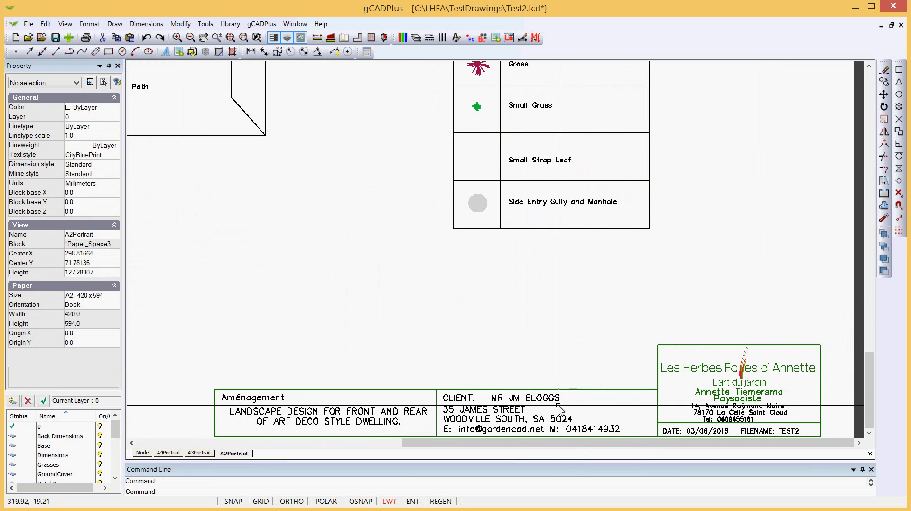
Check that the description text of the exploded A2Portrait title block selects separately, clear the selection, and view the whole sheet.
scroll(557, 405, "up", 1)
middle_click_drag(525, 361, 484, 271)
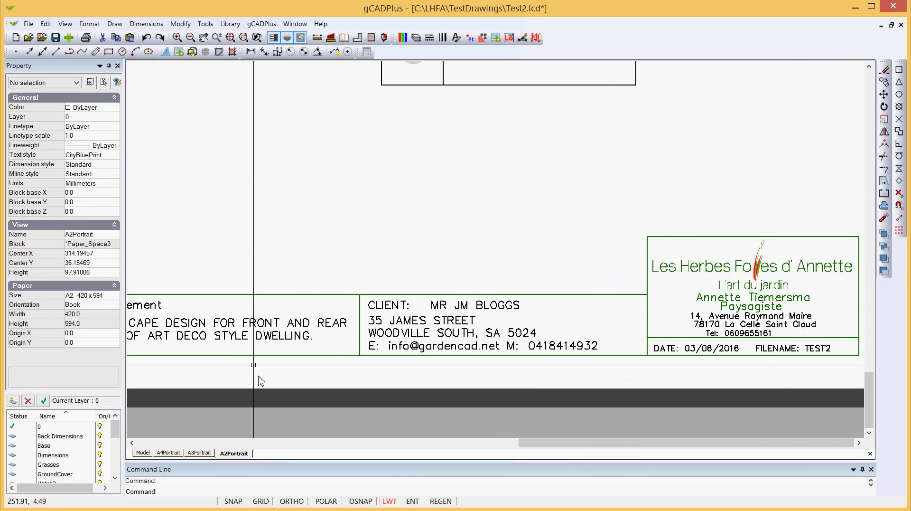
left_click(251, 325)
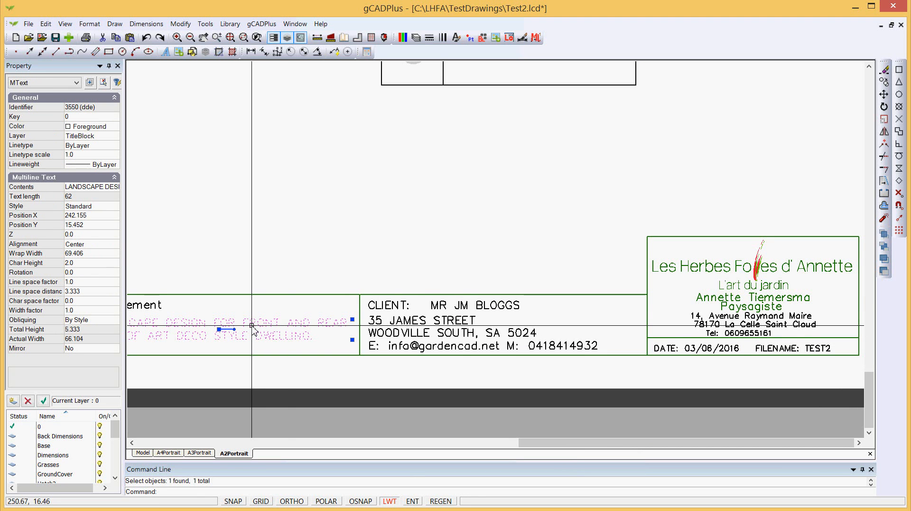
key("Escape")
right_click(355, 220)
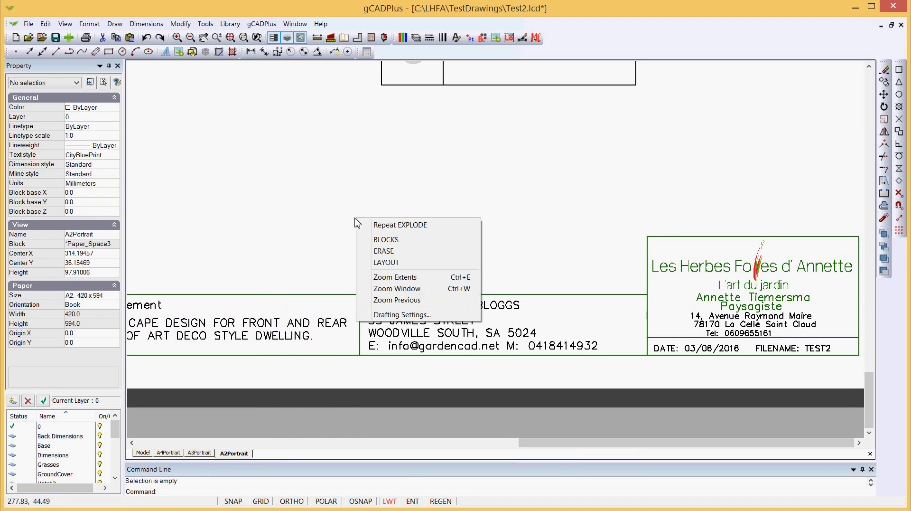
left_click(403, 277)
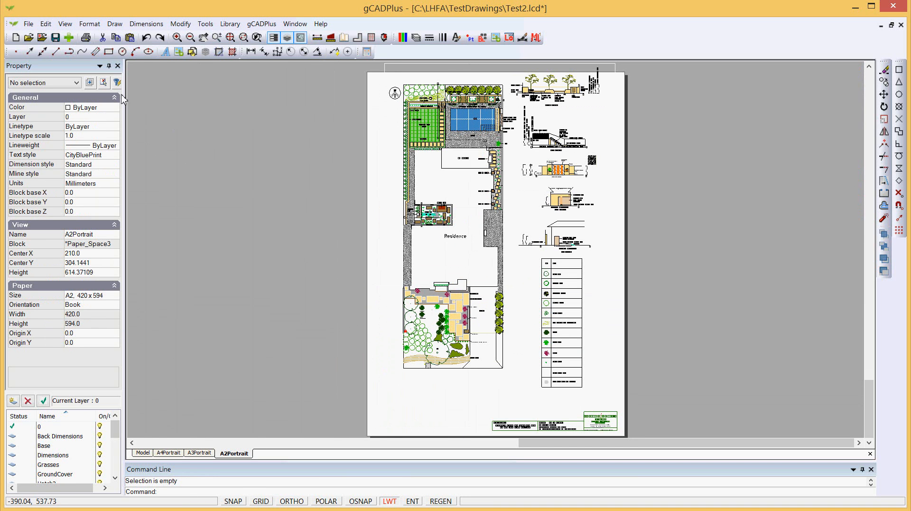
Save the drawing and add a new A4 portrait layout to it.
left_click(88, 24)
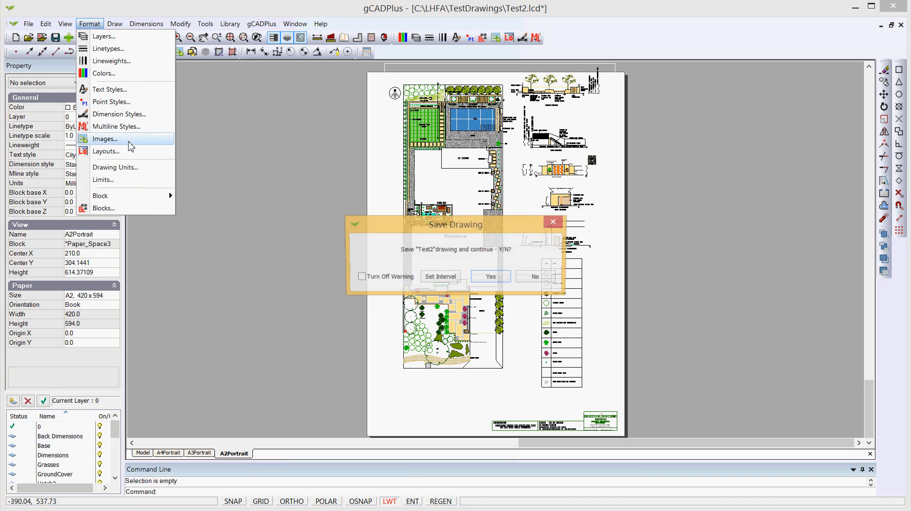
left_click(492, 277)
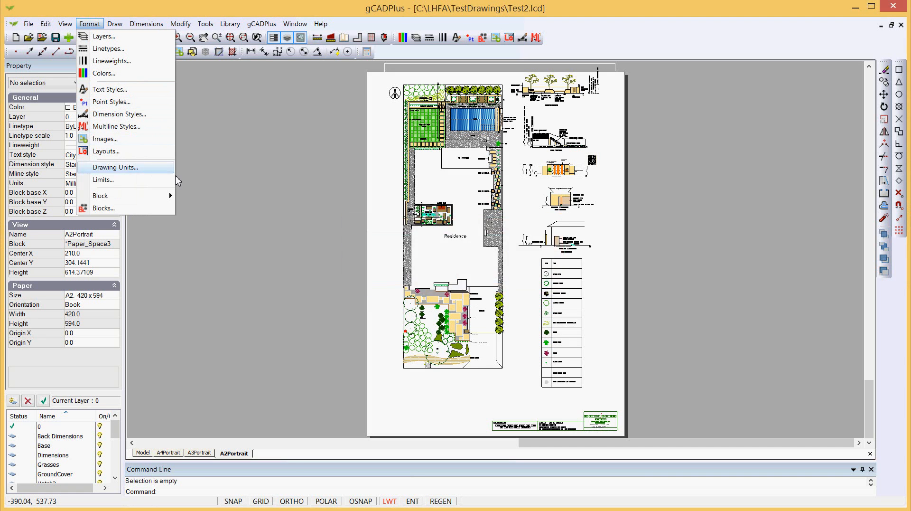
left_click(108, 151)
left_click(238, 96)
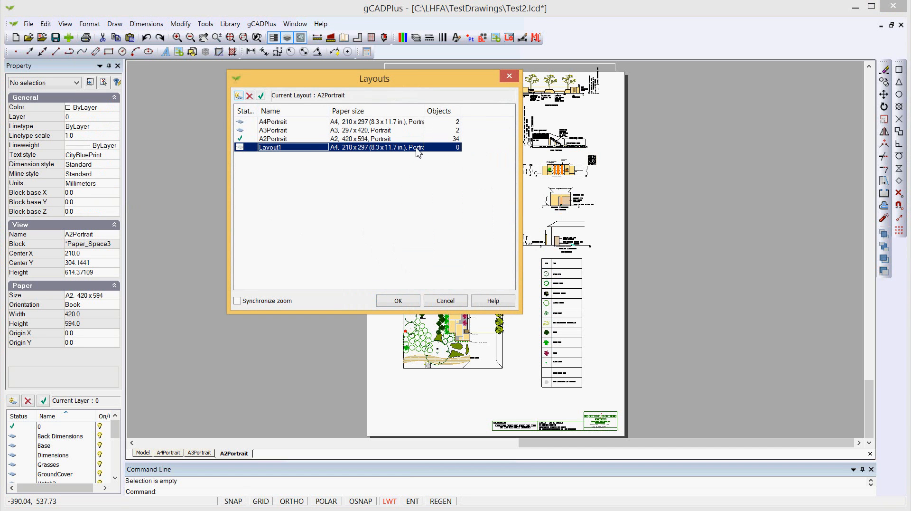
left_click(398, 301)
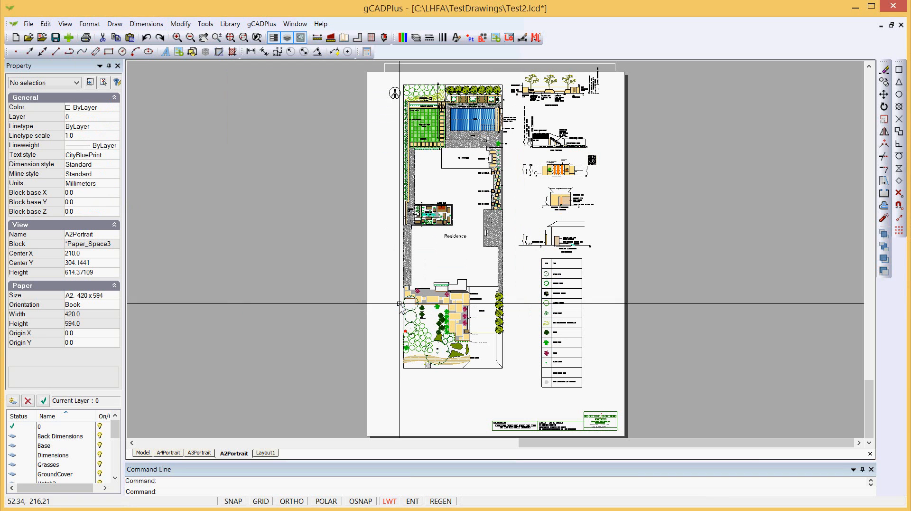
Open the new A4 layout, delete its default viewport, and turn off the grid.
left_click(268, 454)
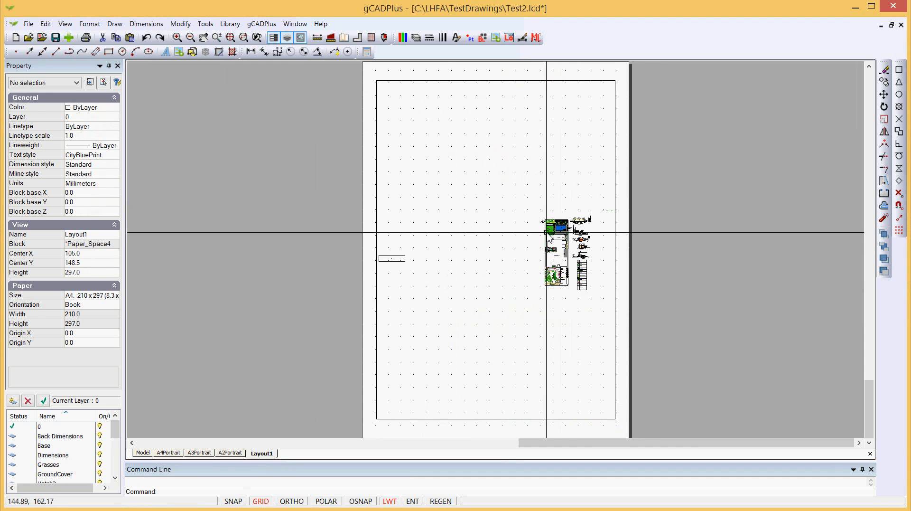
left_click_drag(678, 305, 534, 230)
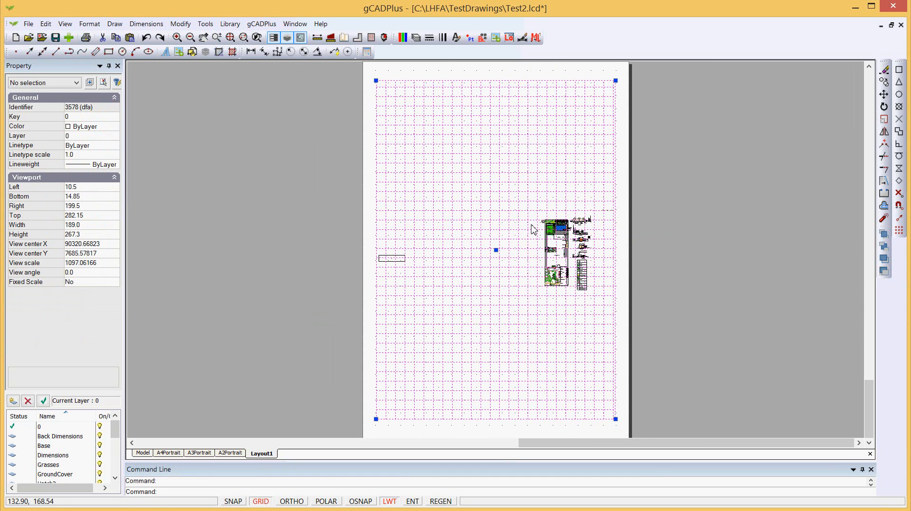
key("Delete")
scroll(517, 346, "down", 1)
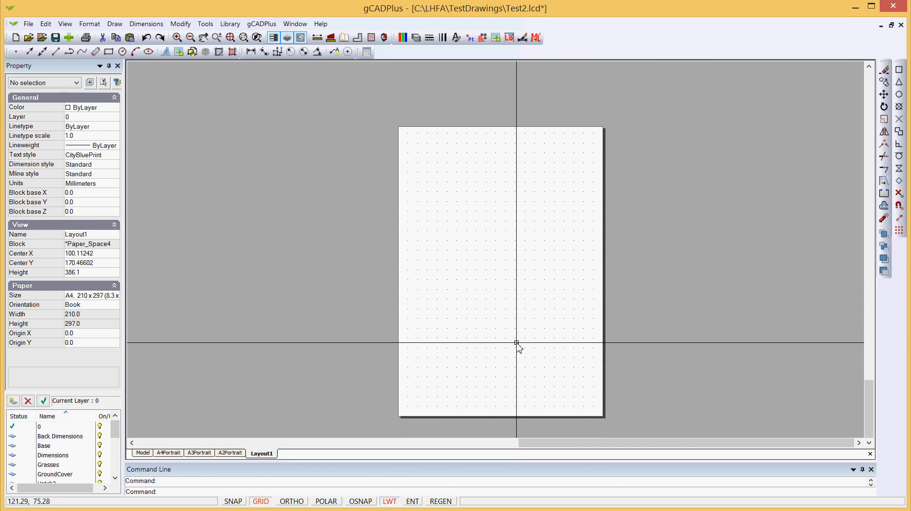
left_click(262, 501)
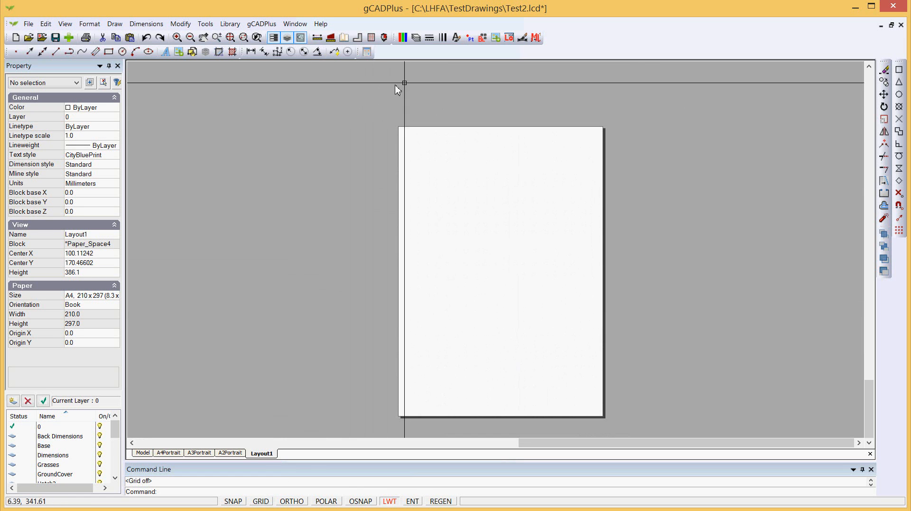
Insert the TitleV4 block at scale 1.0 and rotation 0.0 along the lower edge of the new layout, ending at the page's lower-right corner.
left_click(482, 37)
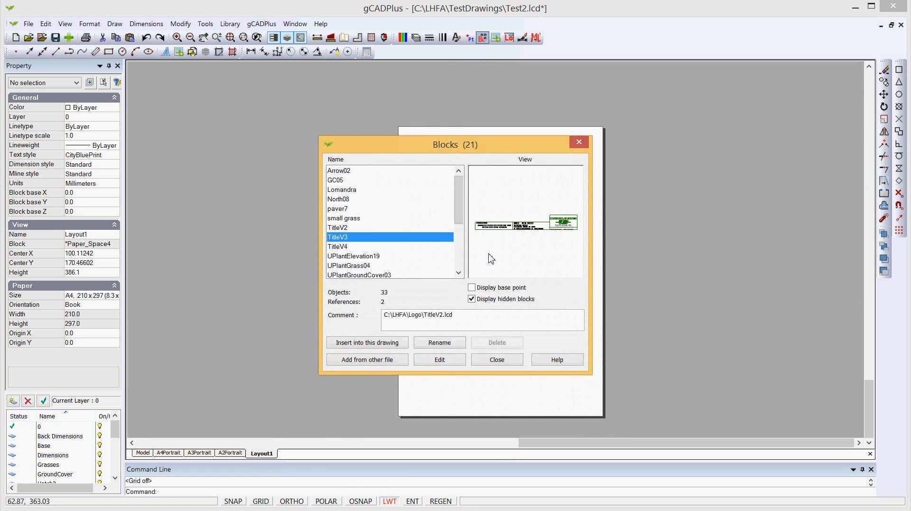
left_click(344, 247)
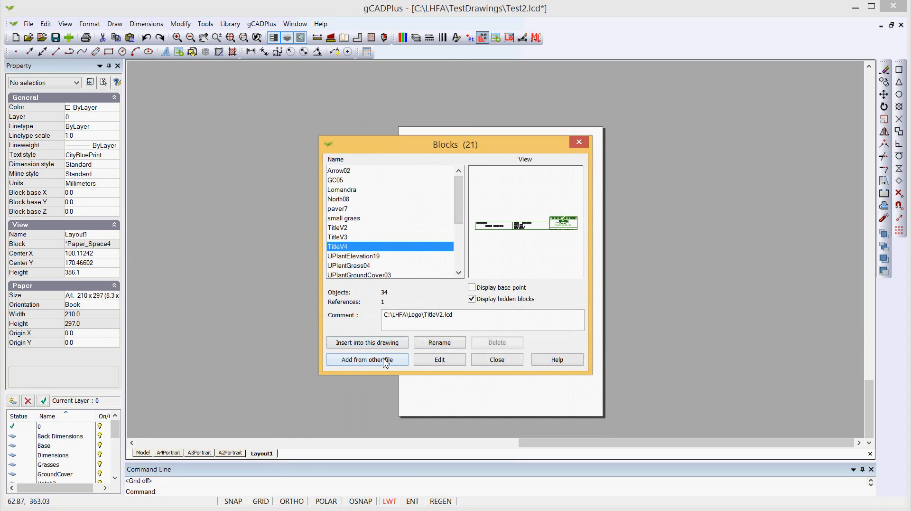
left_click(380, 343)
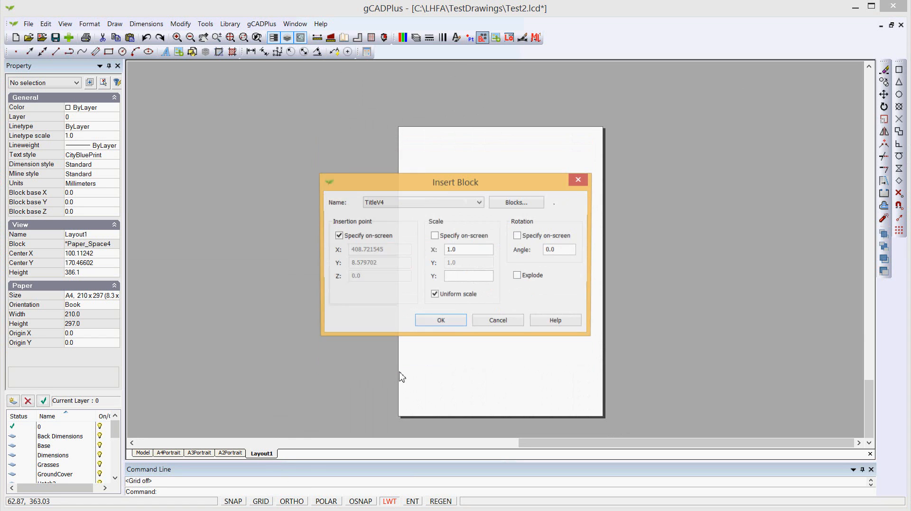
left_click(440, 319)
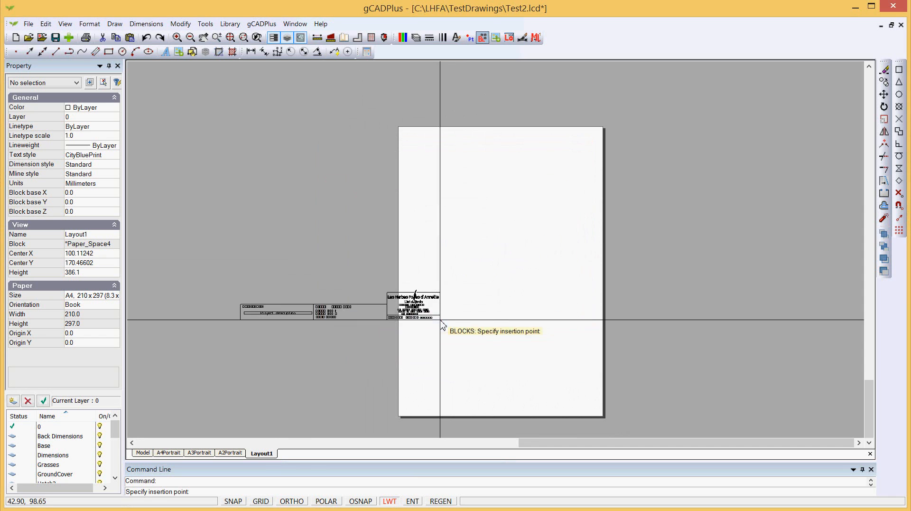
left_click(604, 419)
scroll(560, 409, "up", 3)
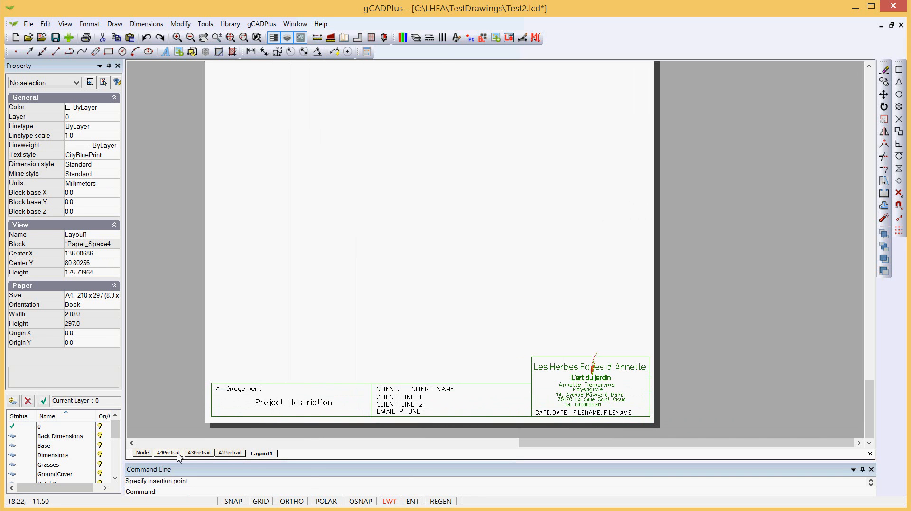
Explode the TitleV4 title block on the new layout into separate objects.
left_click(294, 404)
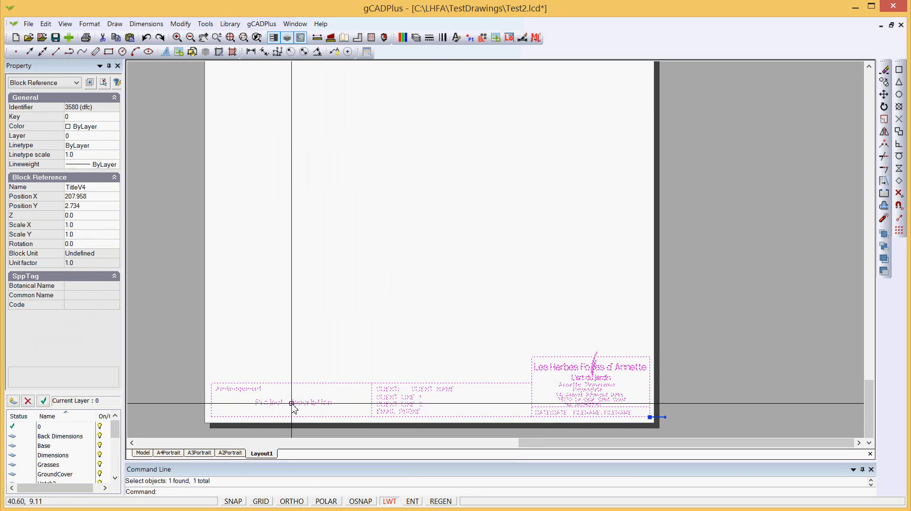
right_click(325, 400)
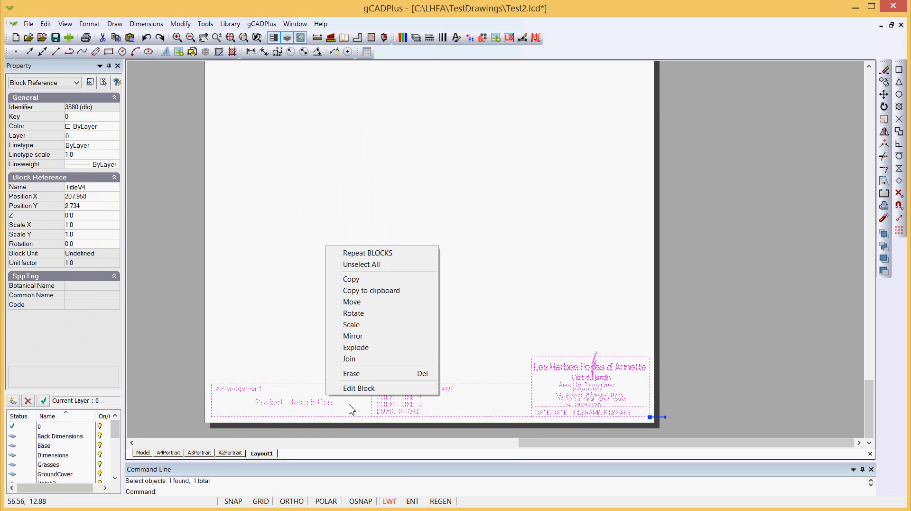
left_click(357, 349)
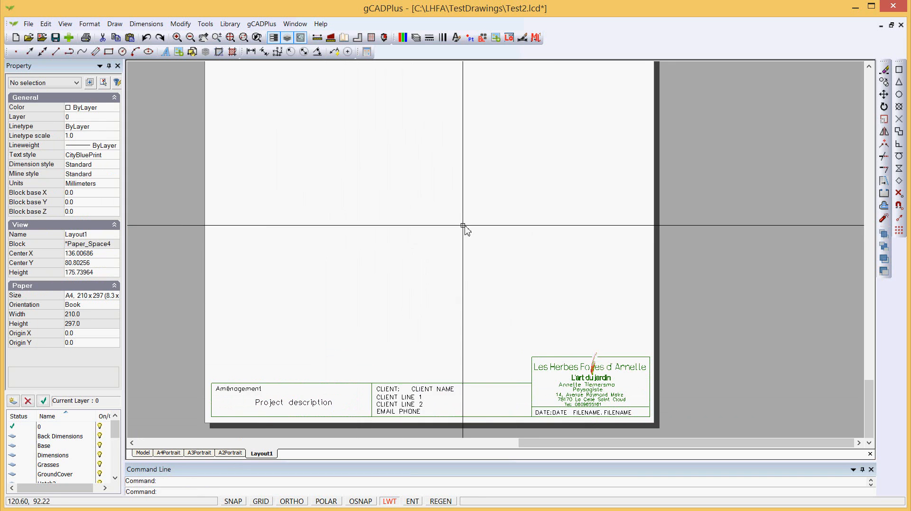
Add the raster image ArtTest from C:\Temp to the drawing's image list.
scroll(373, 240, "down", 1)
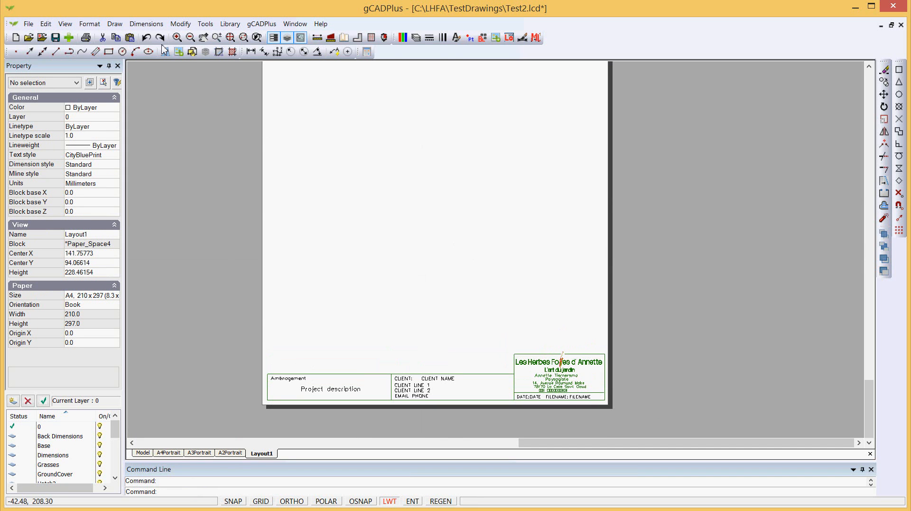
left_click(115, 23)
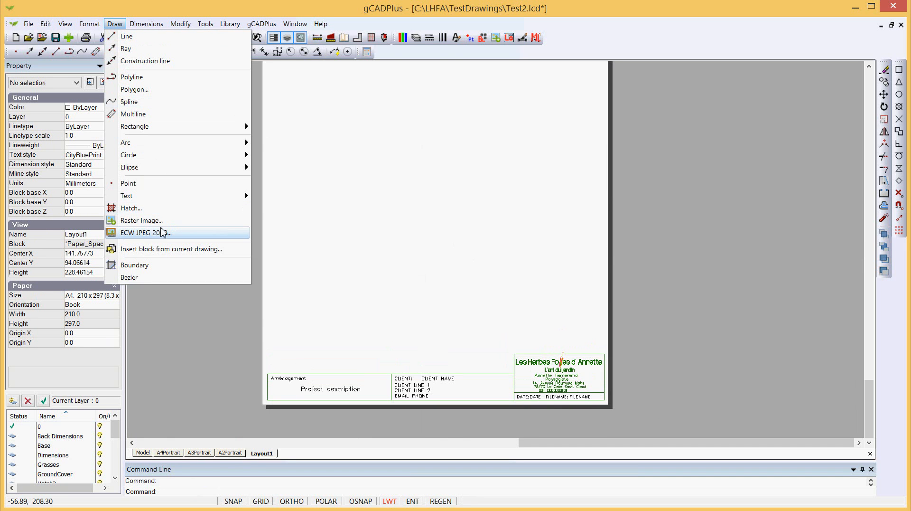
left_click(155, 222)
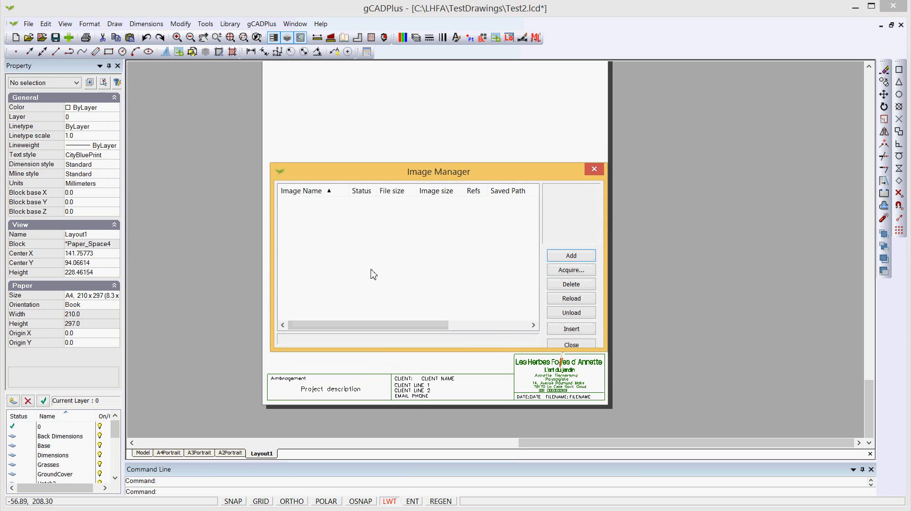
left_click(572, 257)
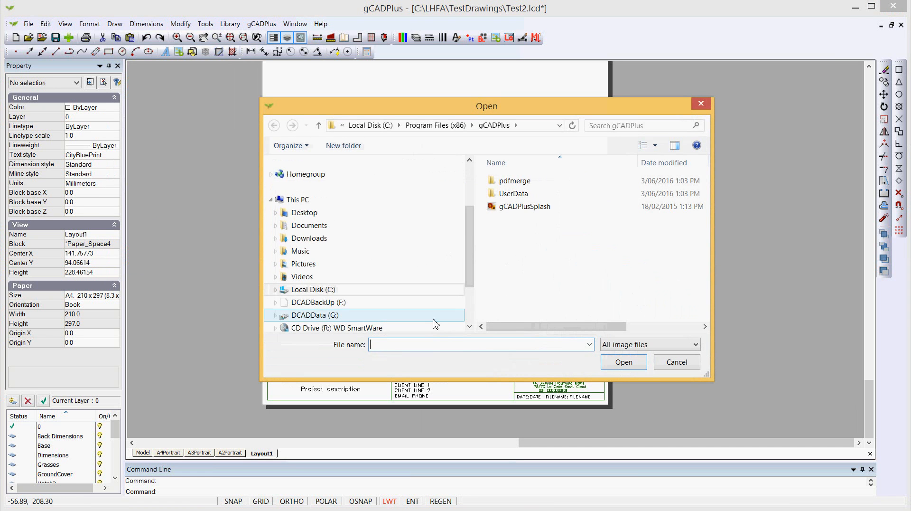
scroll(472, 304, "down", 2)
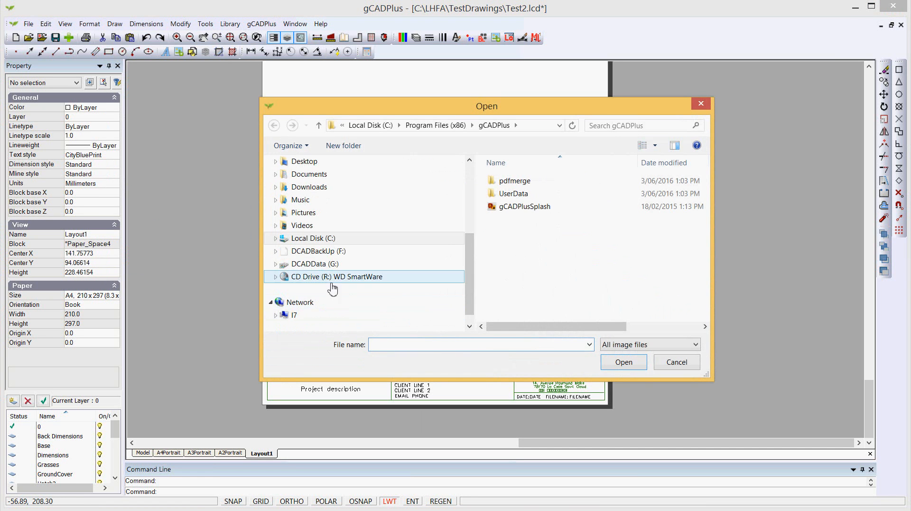
left_click(275, 238)
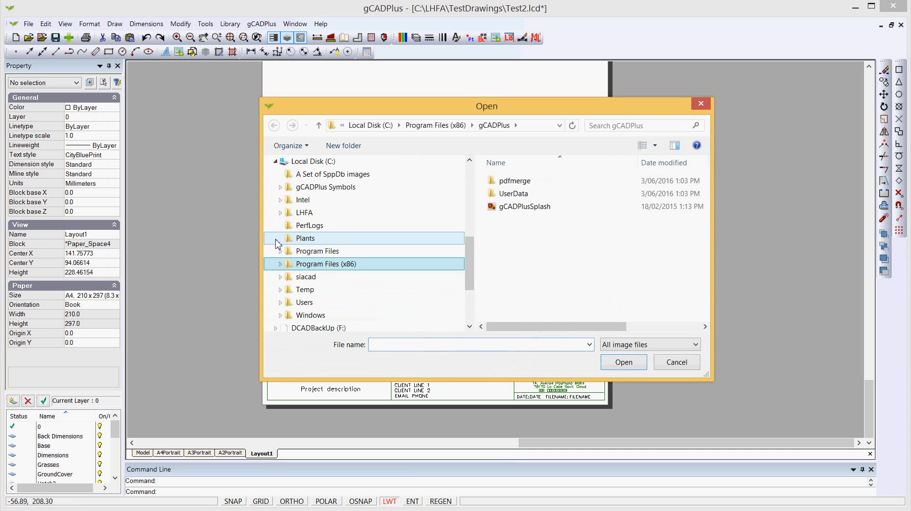
left_click(310, 294)
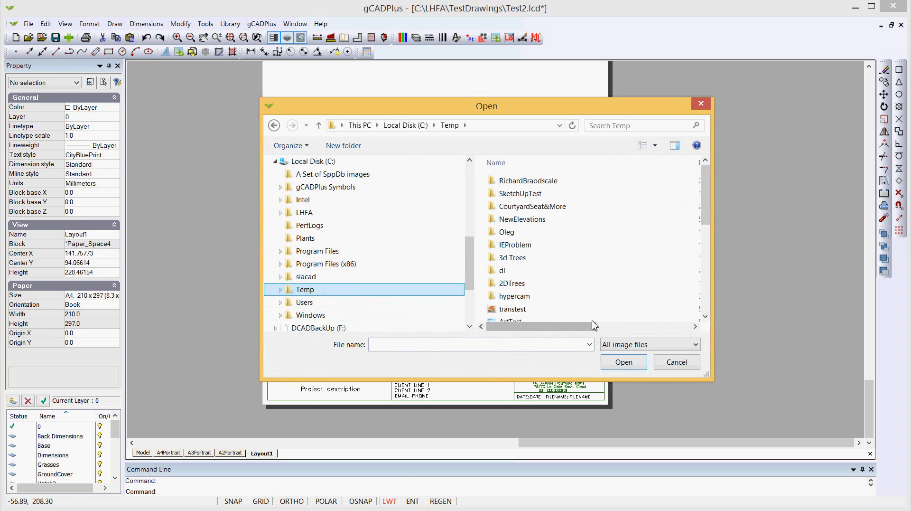
left_click(706, 316)
left_click(706, 316)
left_click(706, 316)
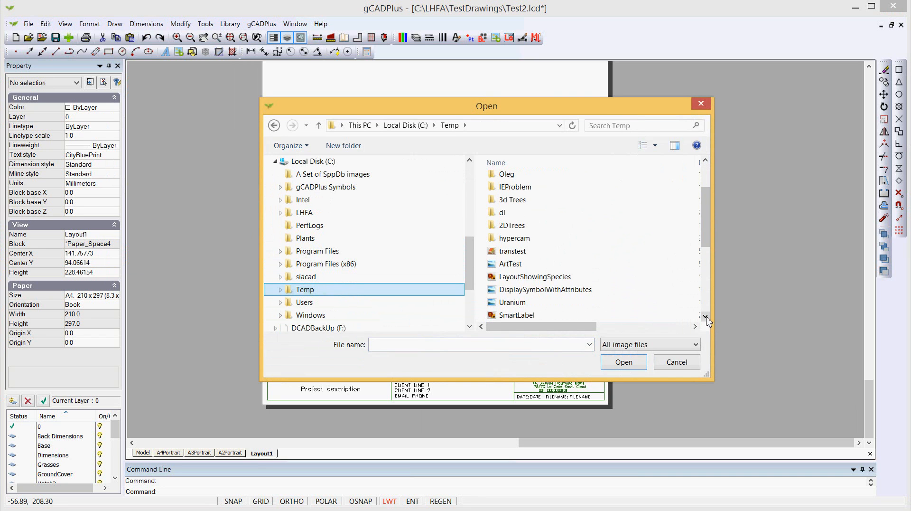
left_click(499, 265)
left_click(619, 362)
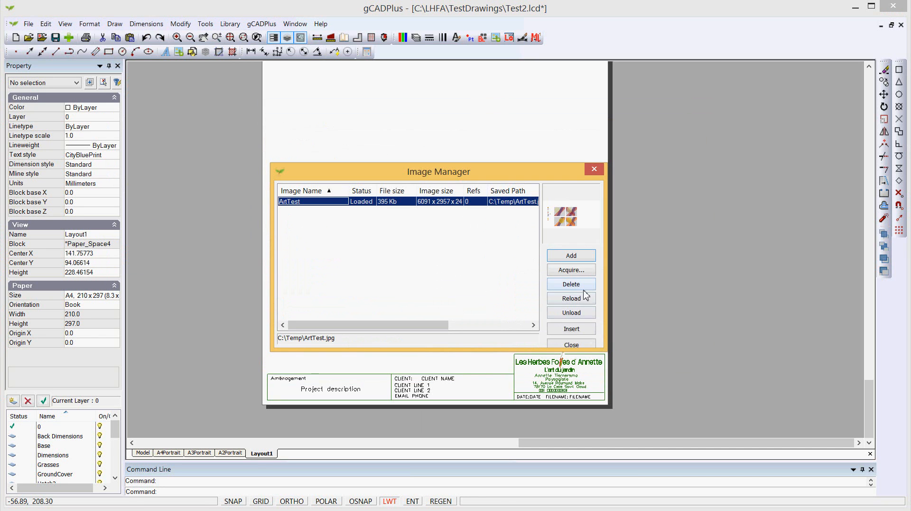
Insert the ArtTest image in the upper half of the page, sized on-screen to about 109 by 53 mm.
left_click(578, 331)
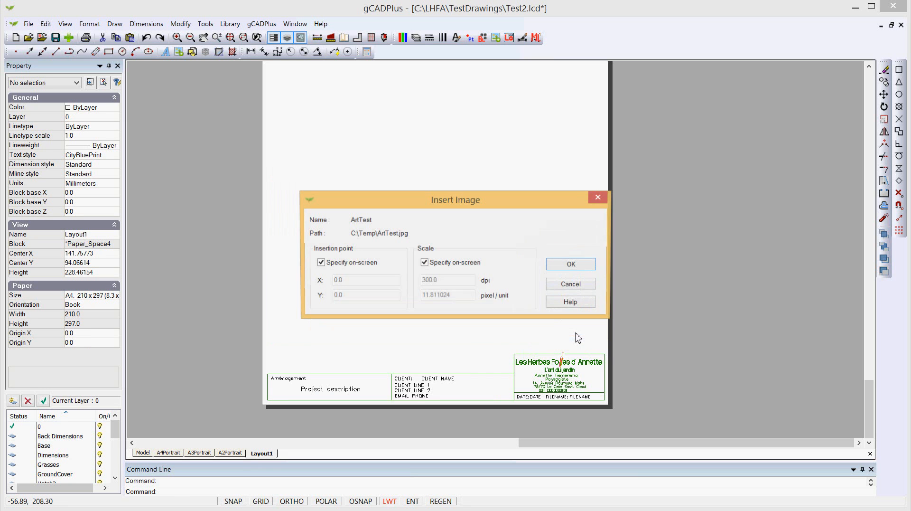
left_click(572, 264)
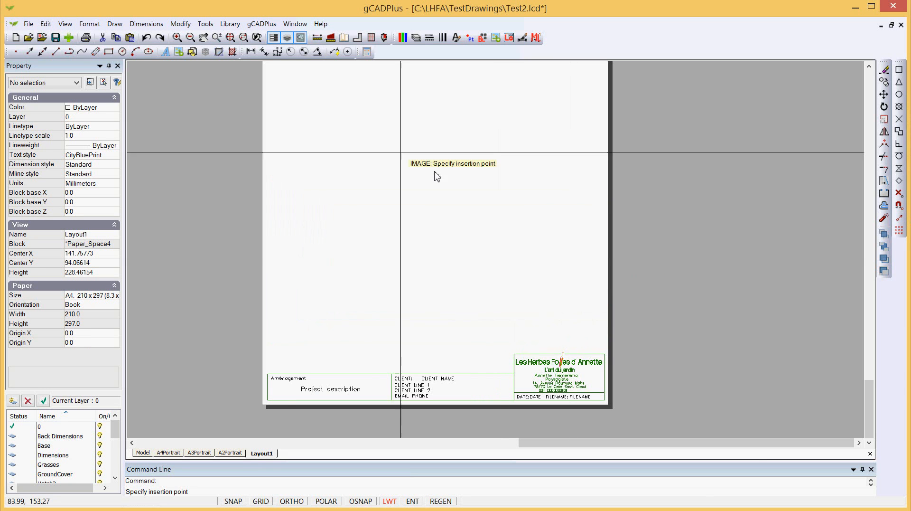
left_click(280, 72)
left_click(371, 160)
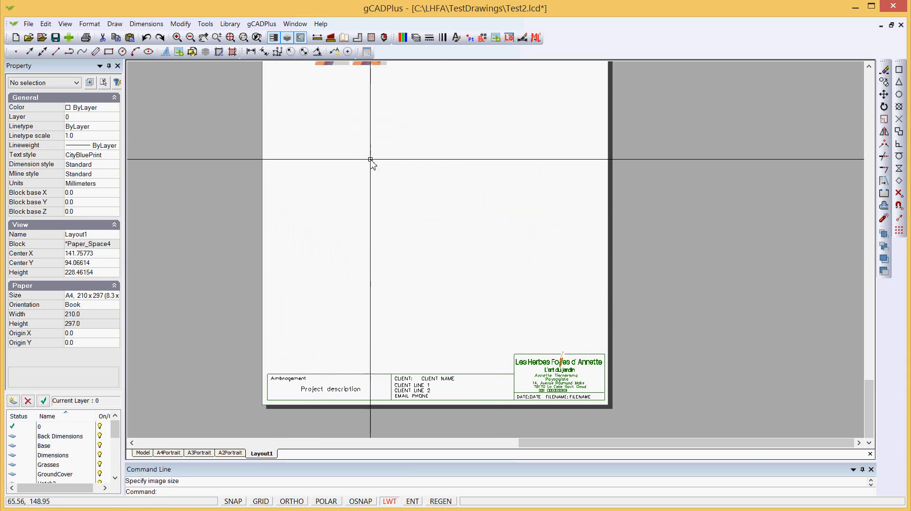
Move the ArtTest image by its centre to the upper-left area of the page, centred at about X 60, Y 261.
right_click(648, 217)
left_click(688, 277)
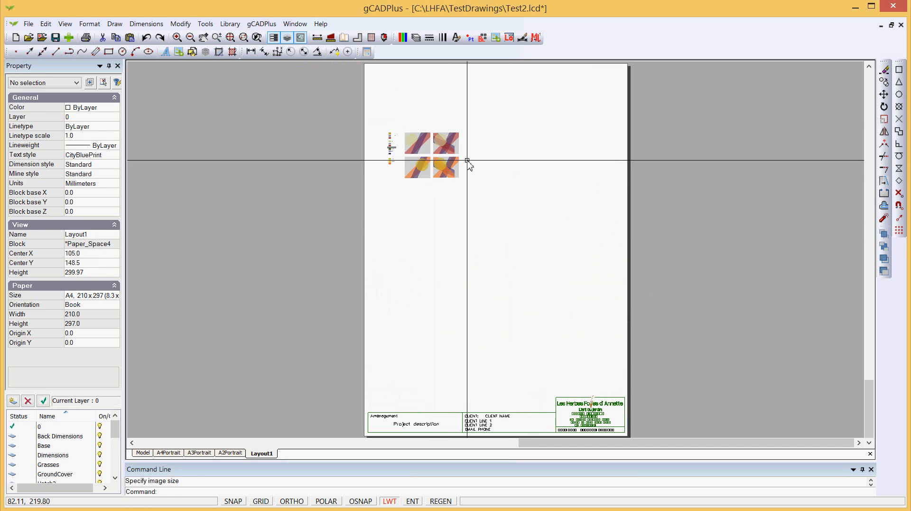
left_click(433, 159)
left_click(446, 149)
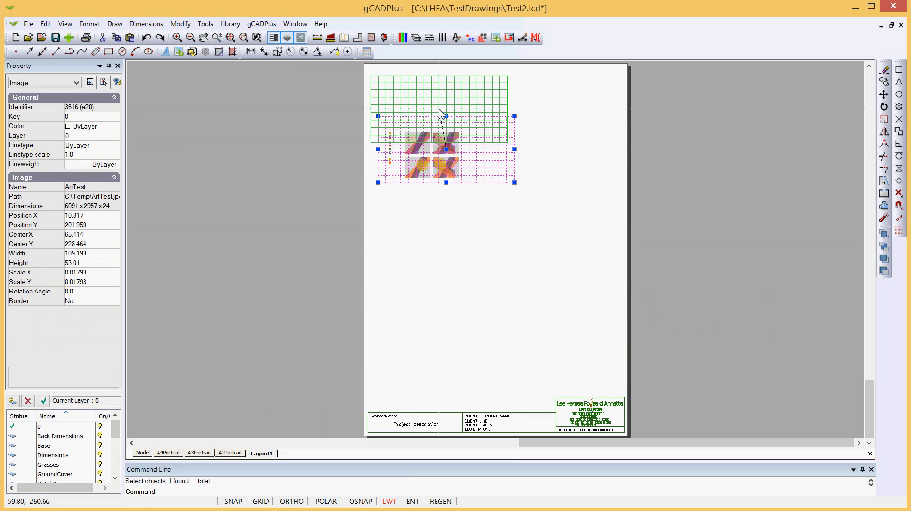
left_click(439, 109)
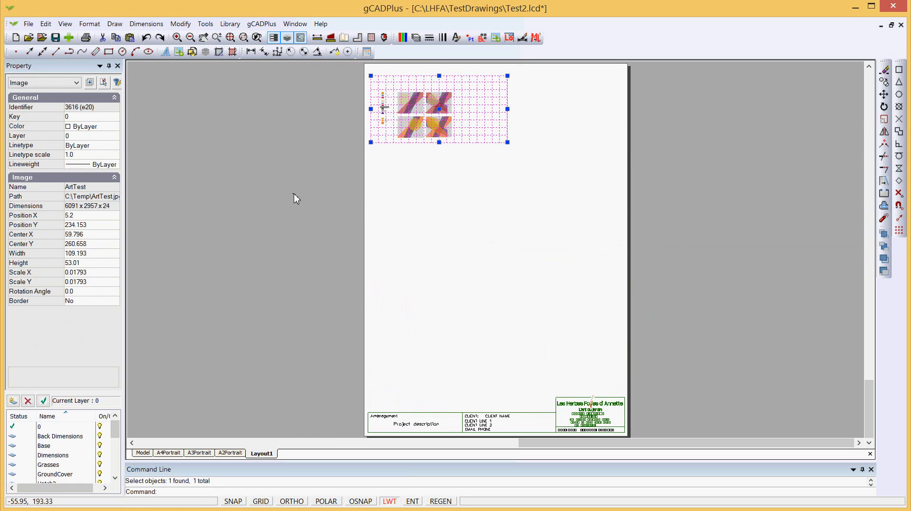
Deselect the image and compare the title block on Layout1 with the one on the A3Portrait layout.
key("Escape")
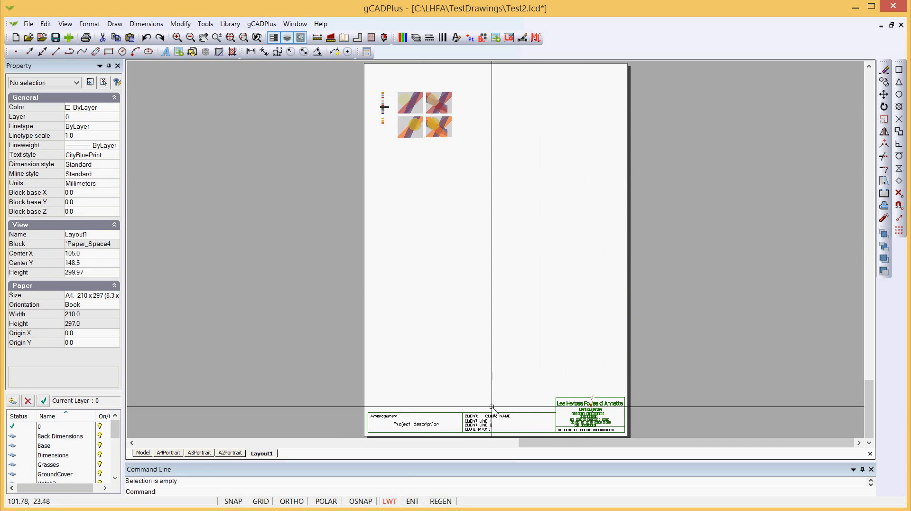
scroll(493, 407, "up", 1)
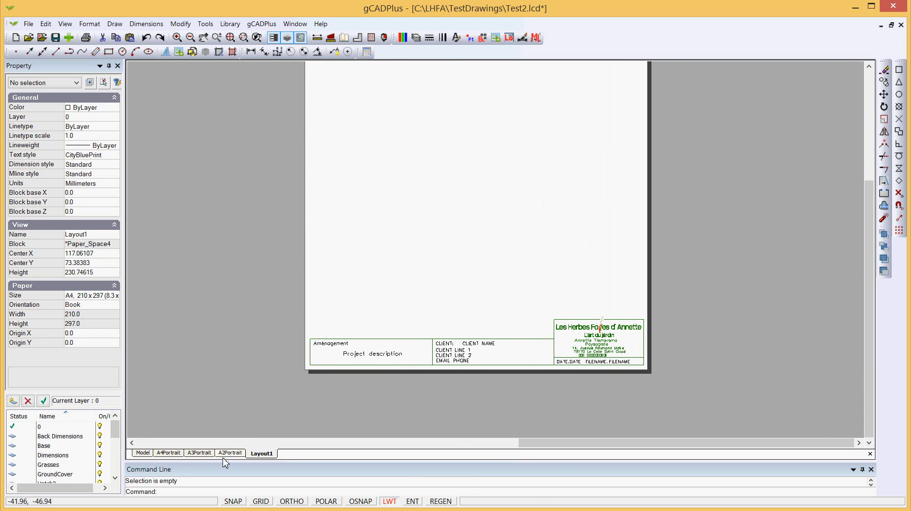
left_click(207, 454)
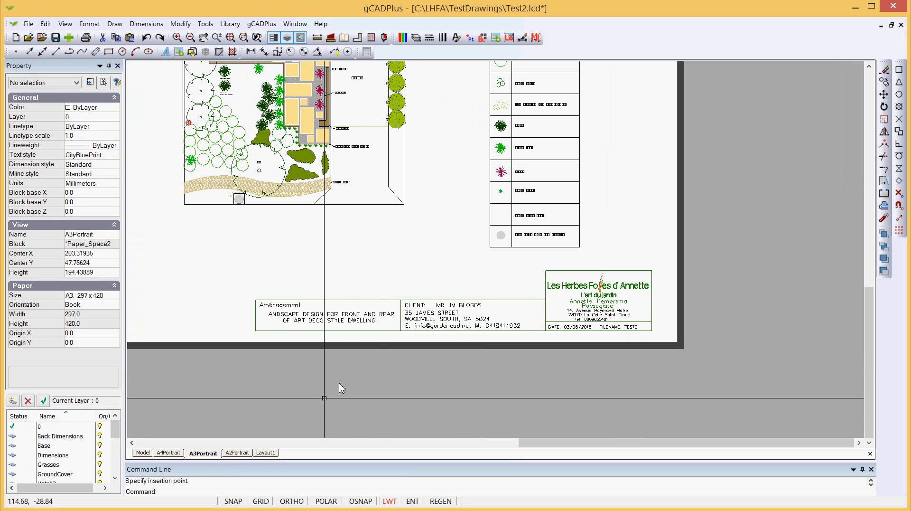
left_click(269, 455)
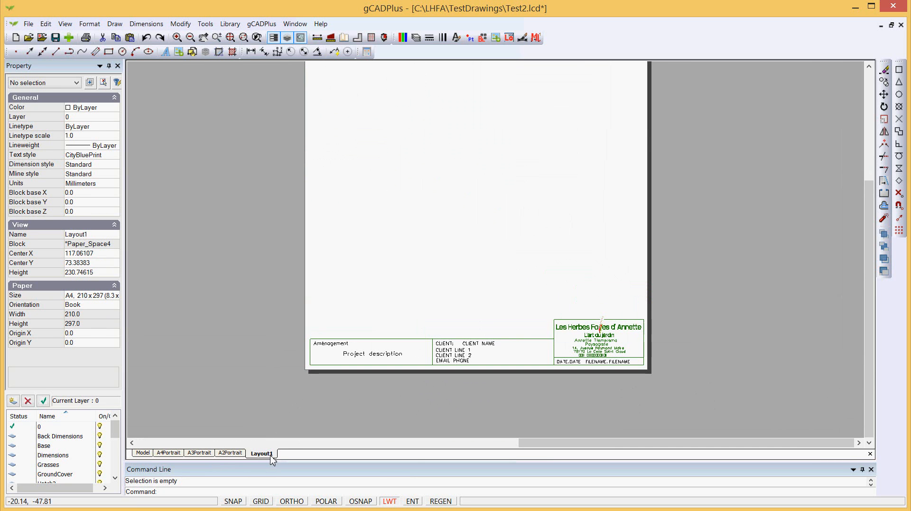
Try to rename Layout1 as "Species Dat" in the layouts manager.
right_click(270, 455)
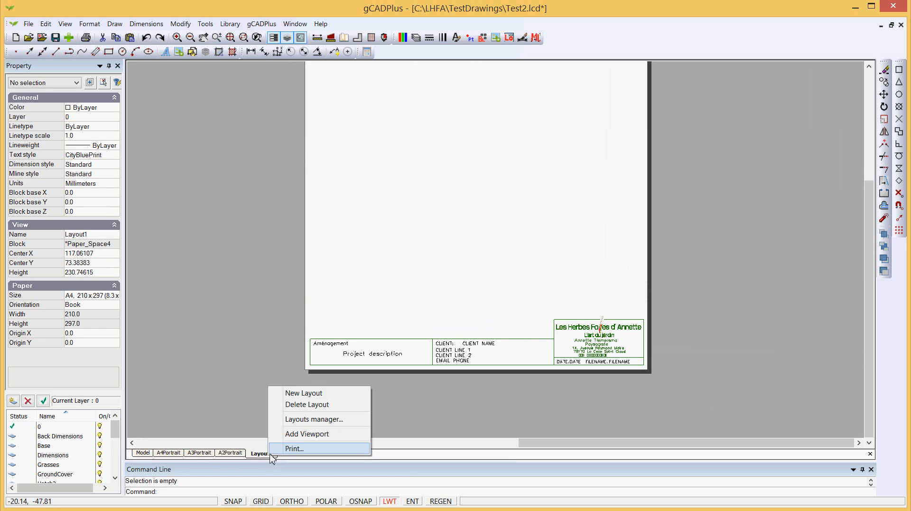
left_click(327, 419)
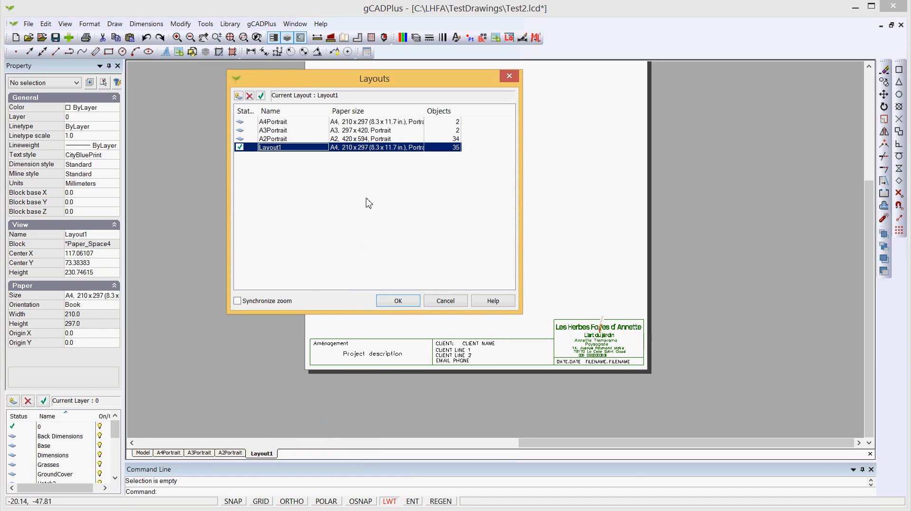
left_click(306, 148)
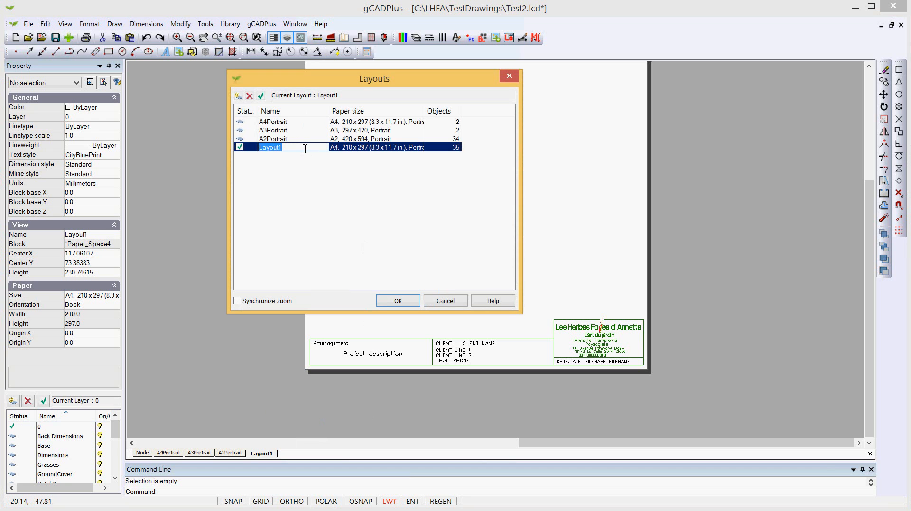
type("Species Dat")
left_click(399, 301)
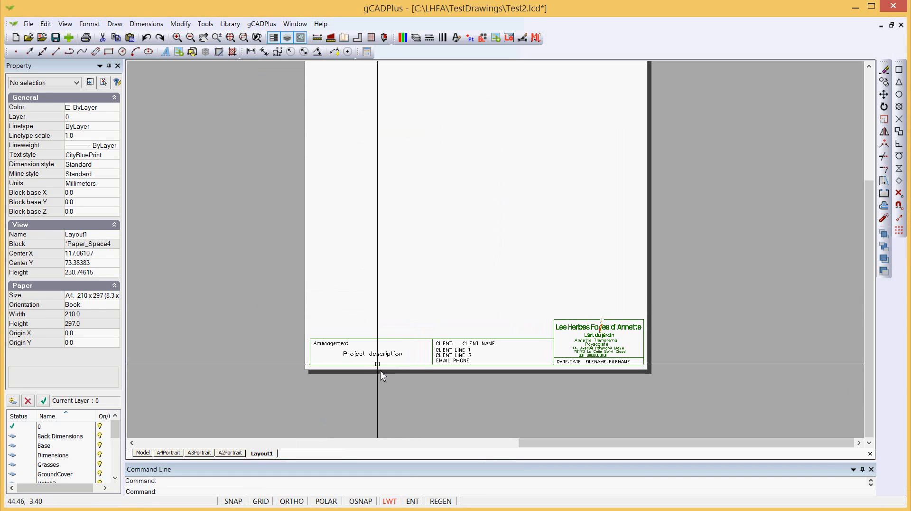
Examine the exploded title block on Layout1, including the project description text's properties and the client, date and filename fields.
left_click(378, 354)
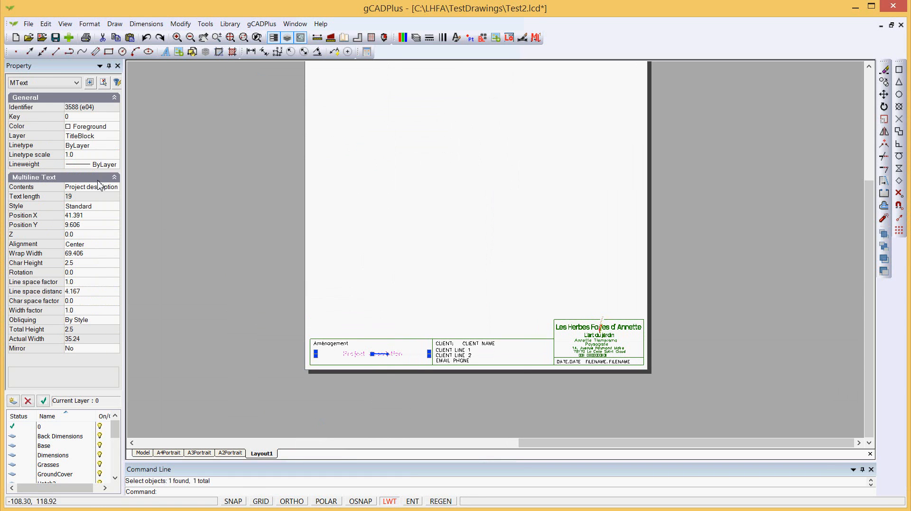
key("Escape")
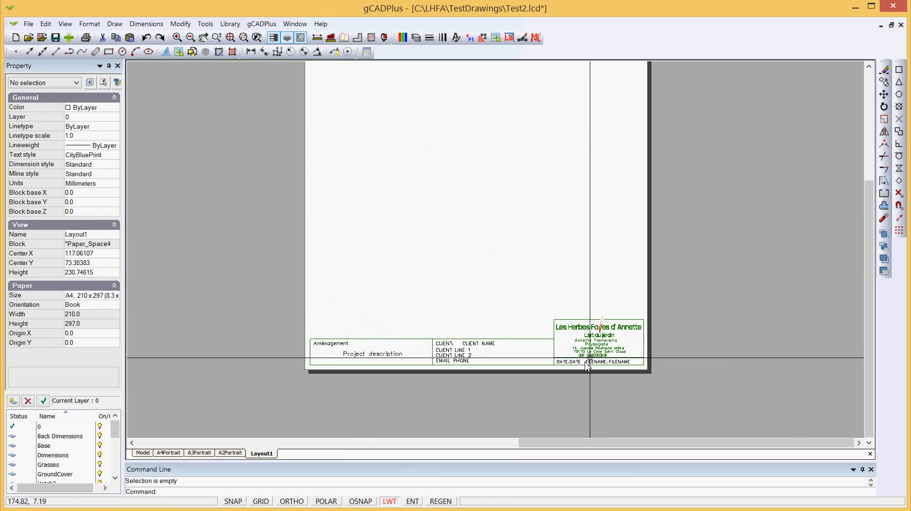
scroll(589, 363, "up", 2)
scroll(591, 360, "down", 1)
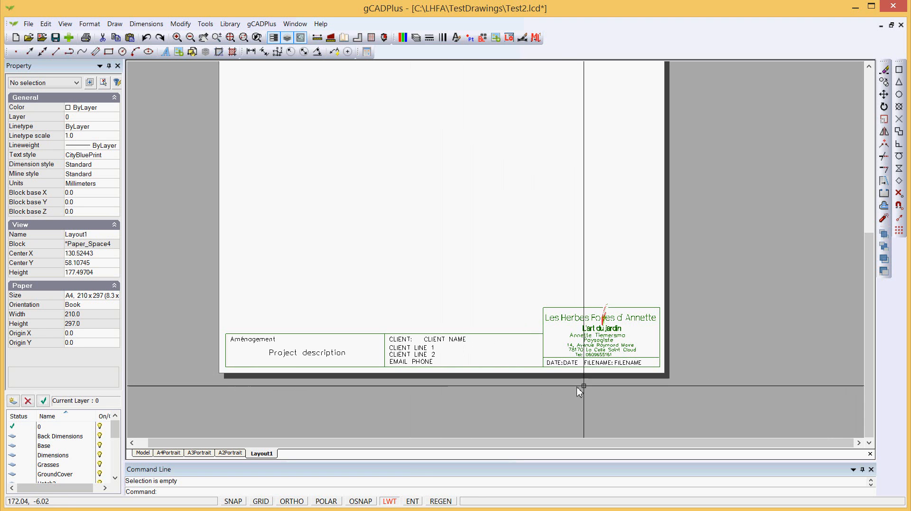
scroll(572, 376, "up", 2)
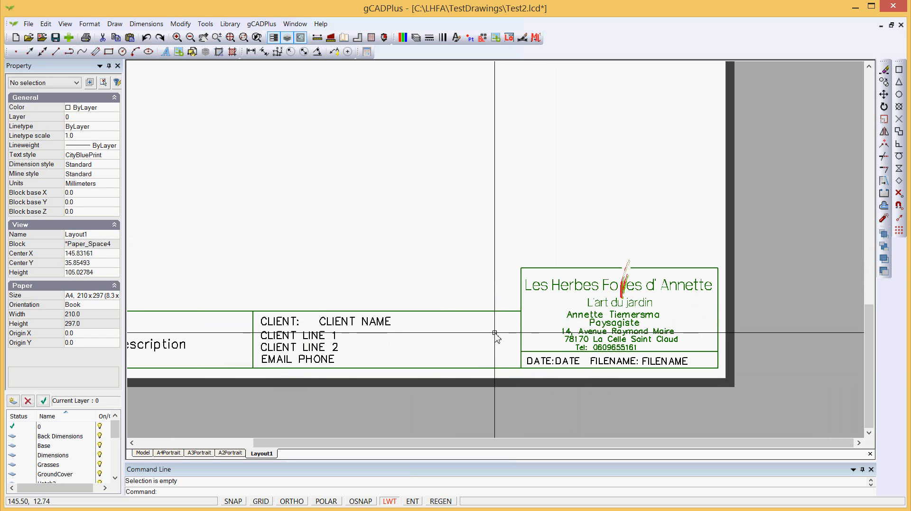
scroll(495, 334, "down", 3)
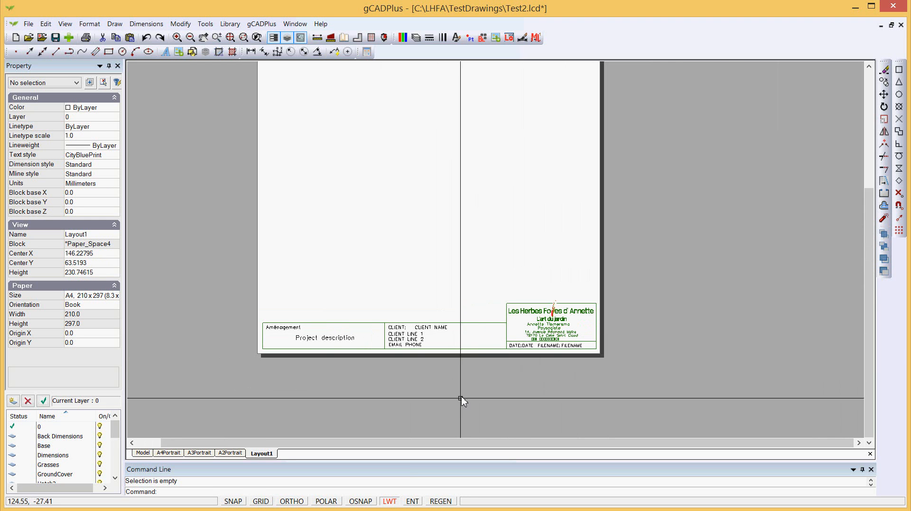